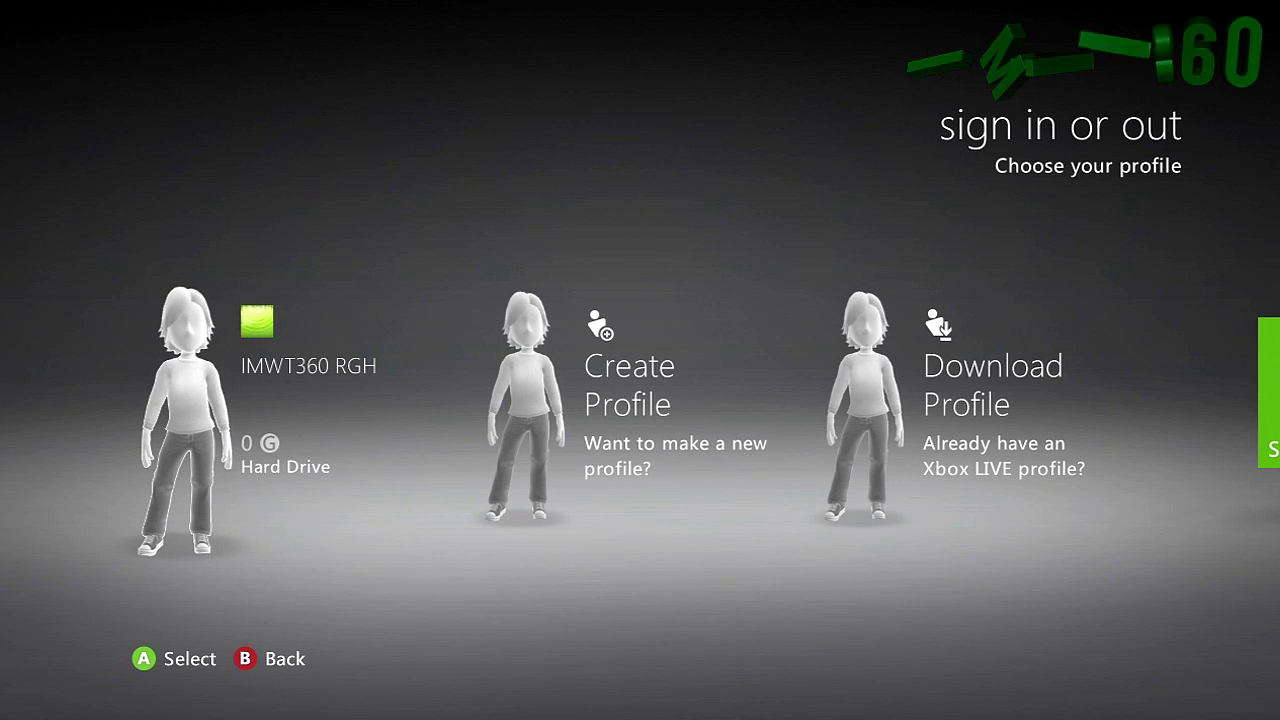
- Sign in with the hard-drive profile and launch XeXMenu 1.2 from the Quickplay panel
key(Return)
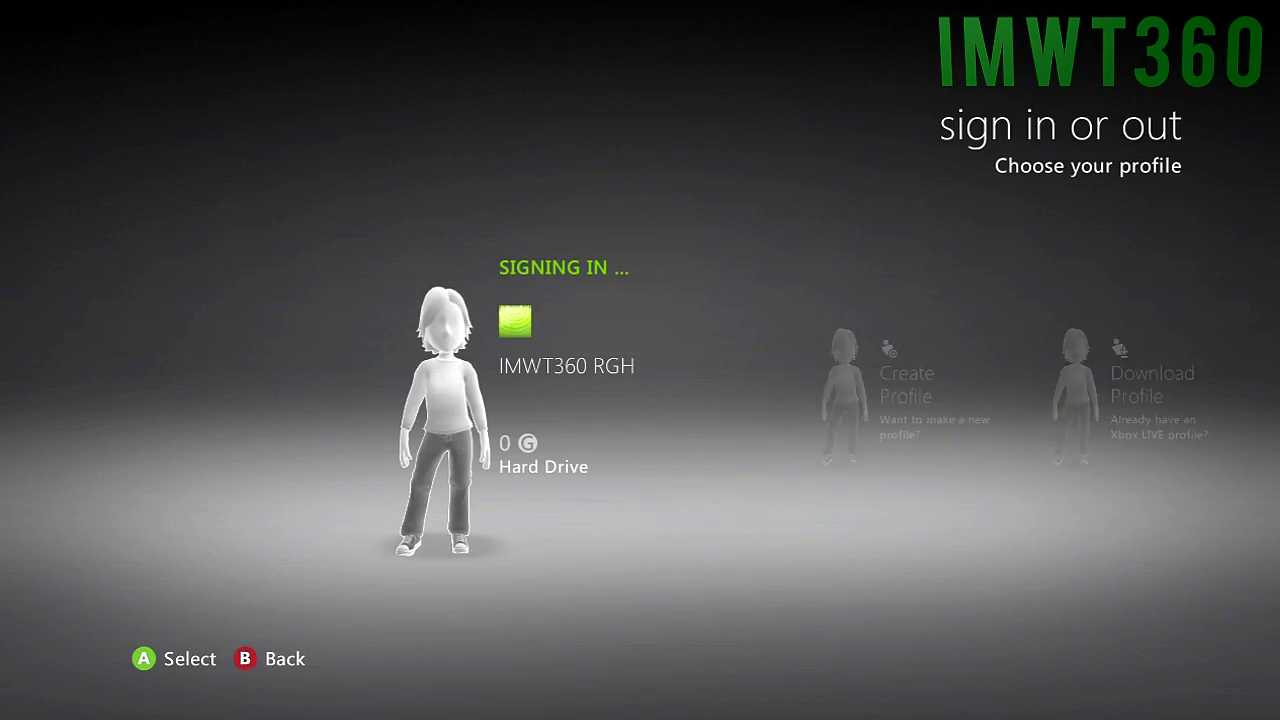
key(Down)
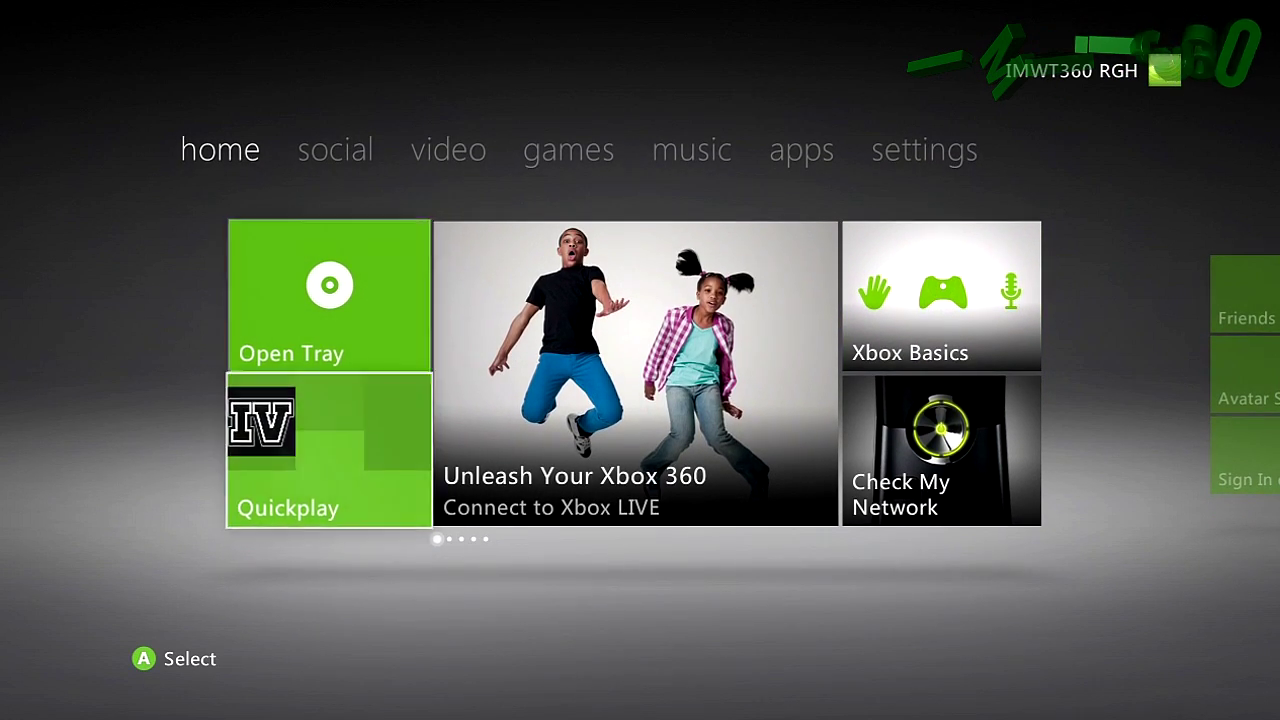
key(Return)
key(Right)
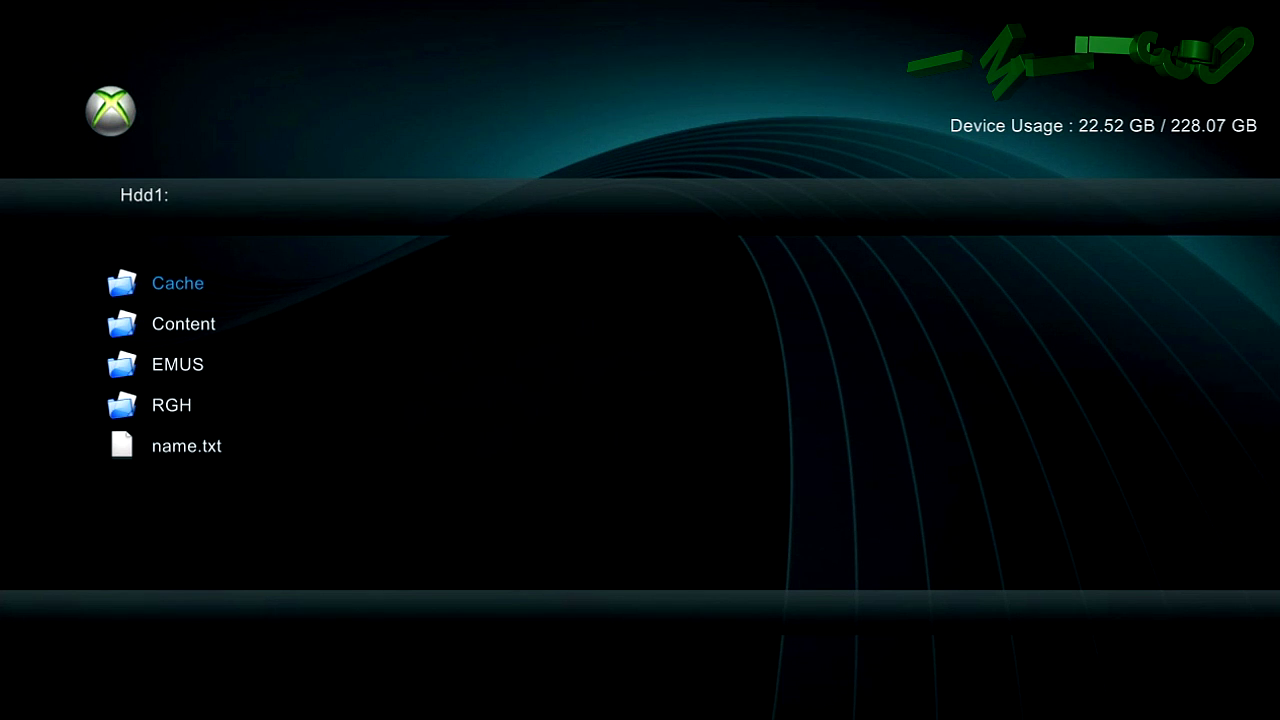
- Choose the Hdd1 device from XeXMenu's storage device list
key(Tab)
key(Down)
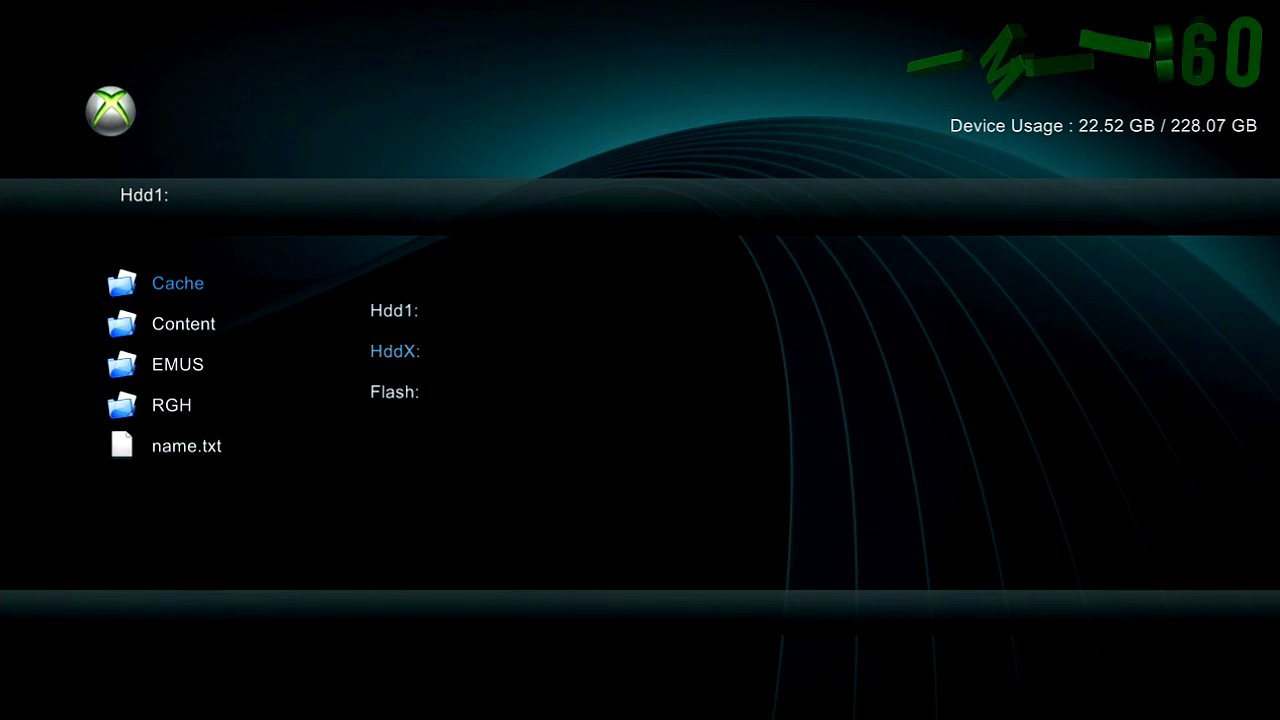
key(Down)
key(Up)
key(Up)
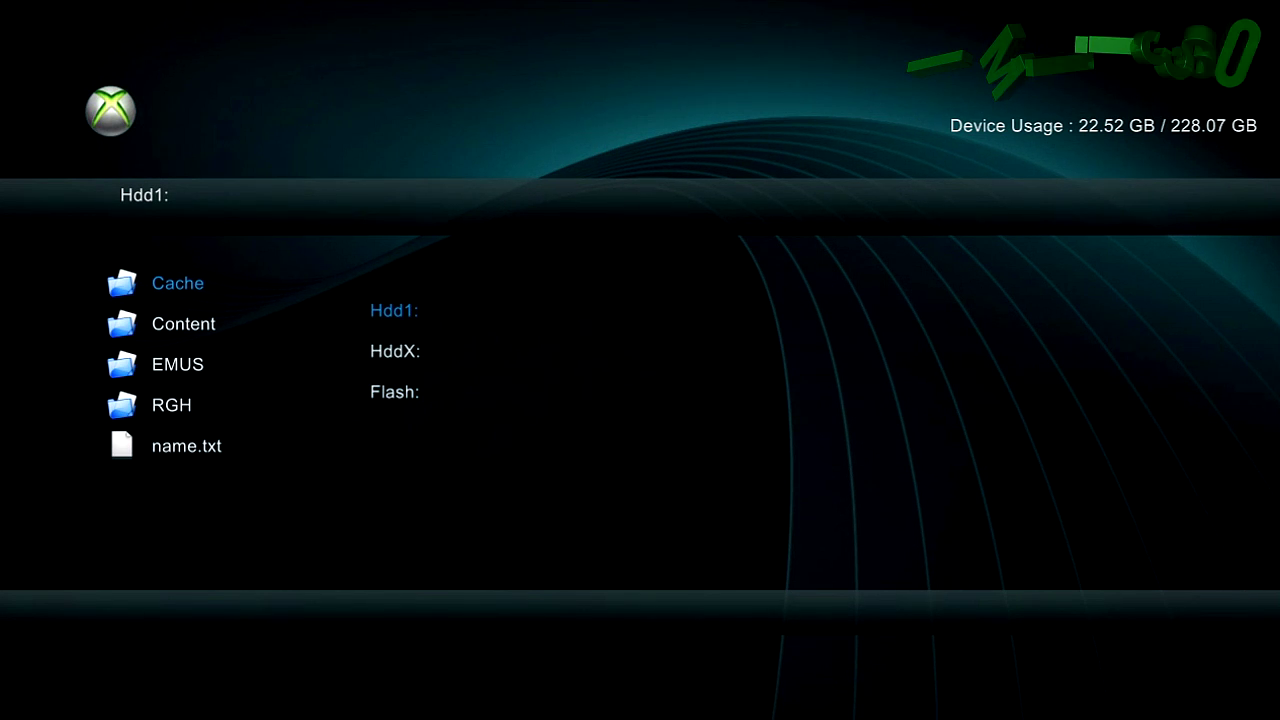
key(Escape)
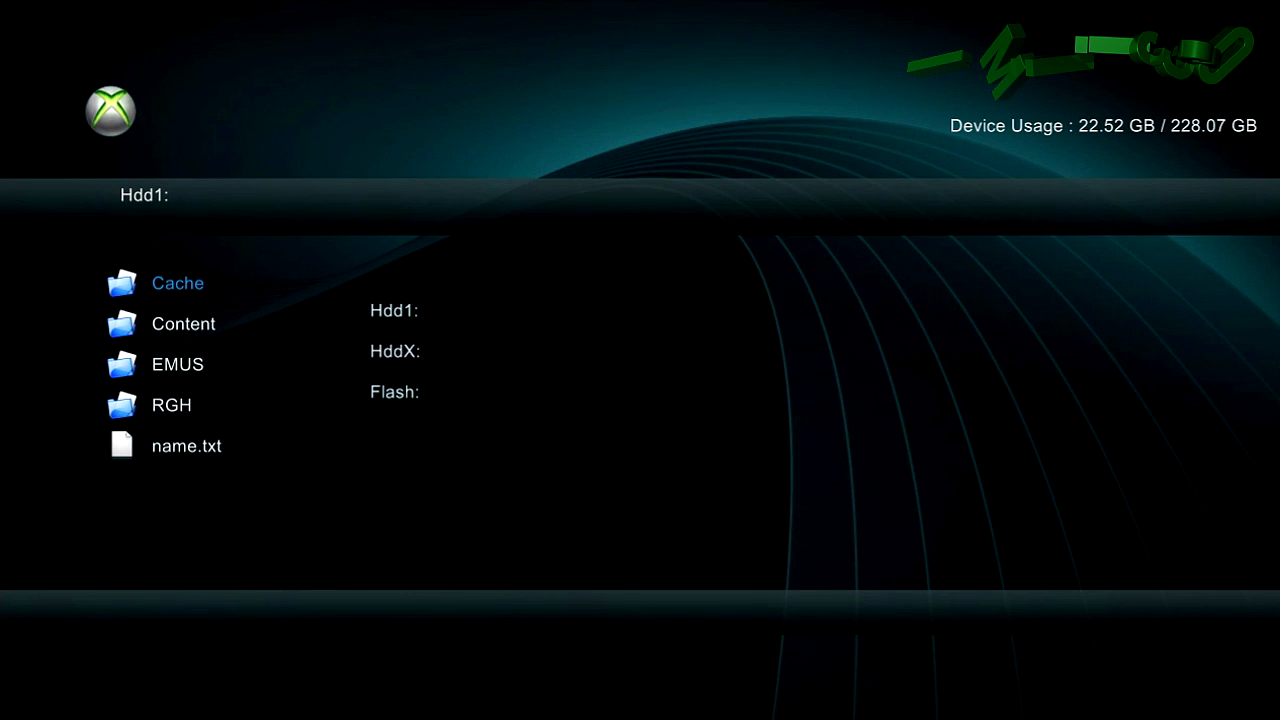
- Browse into RGH, Games and MW2 on Hdd1, then return to the Hdd1 root
key(Down)
key(Down)
key(Down)
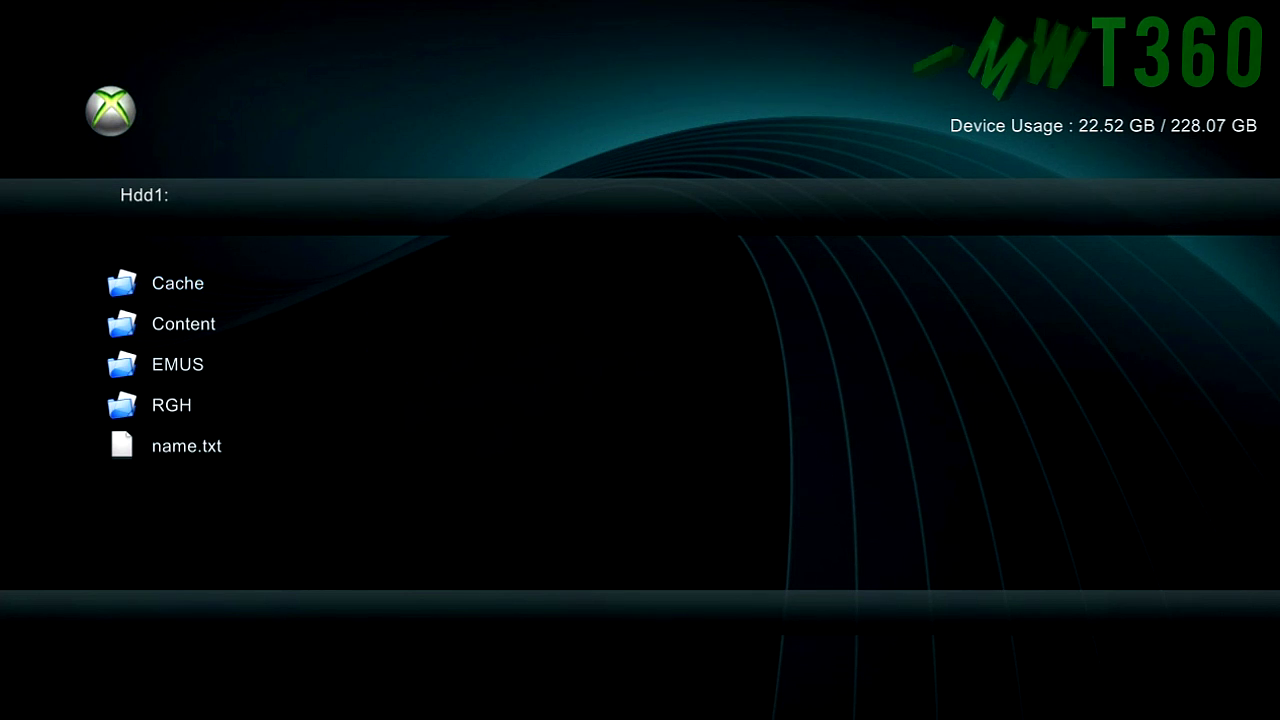
key(Return)
key(Down)
key(Down)
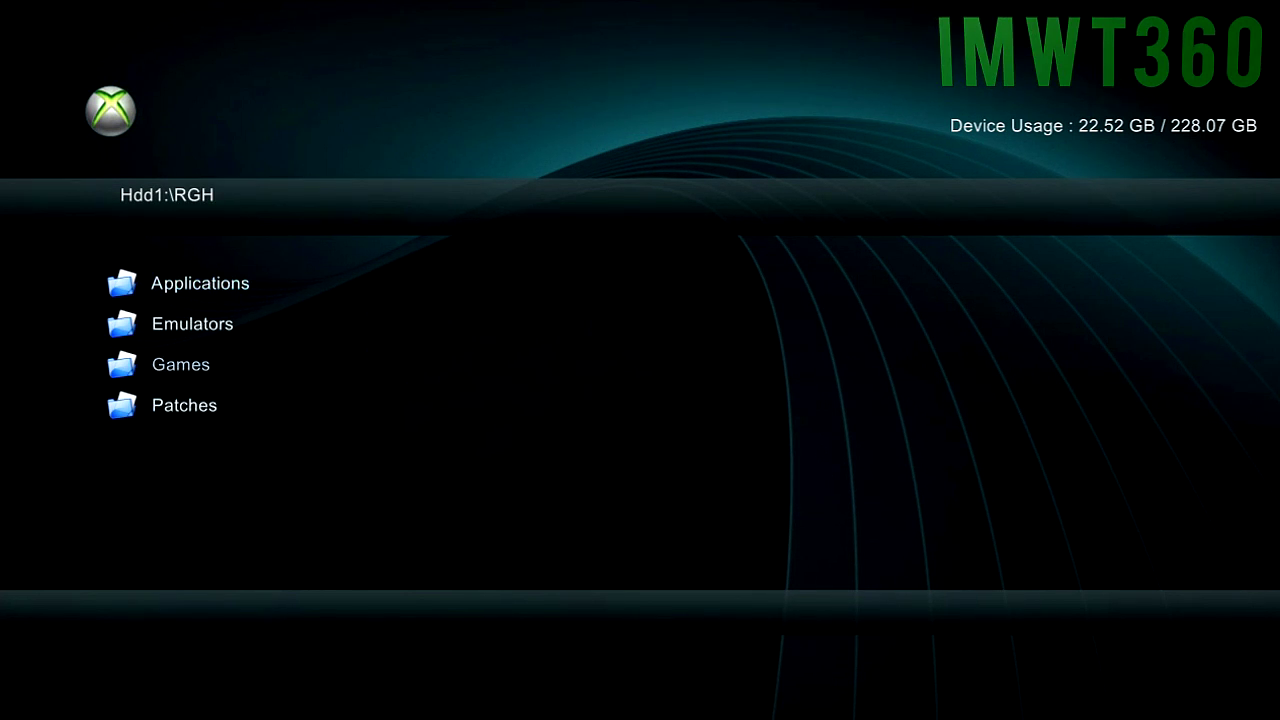
key(Return)
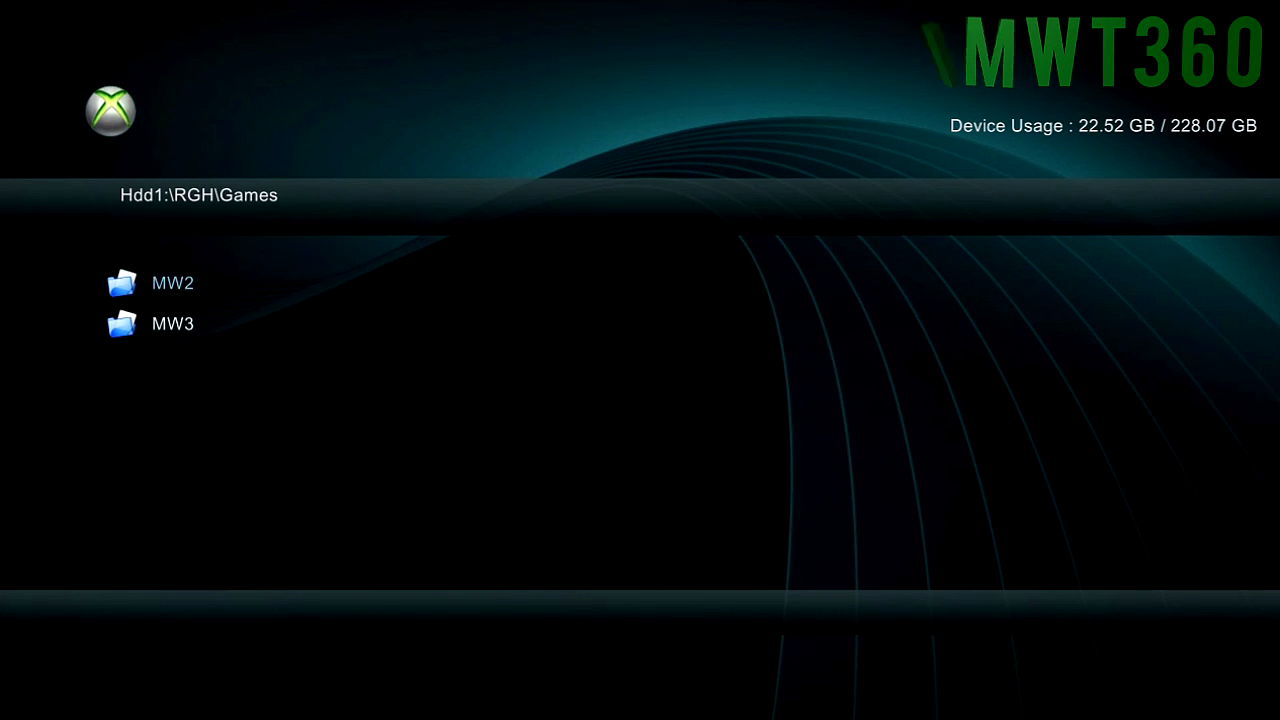
key(Return)
key(Down)
key(Down)
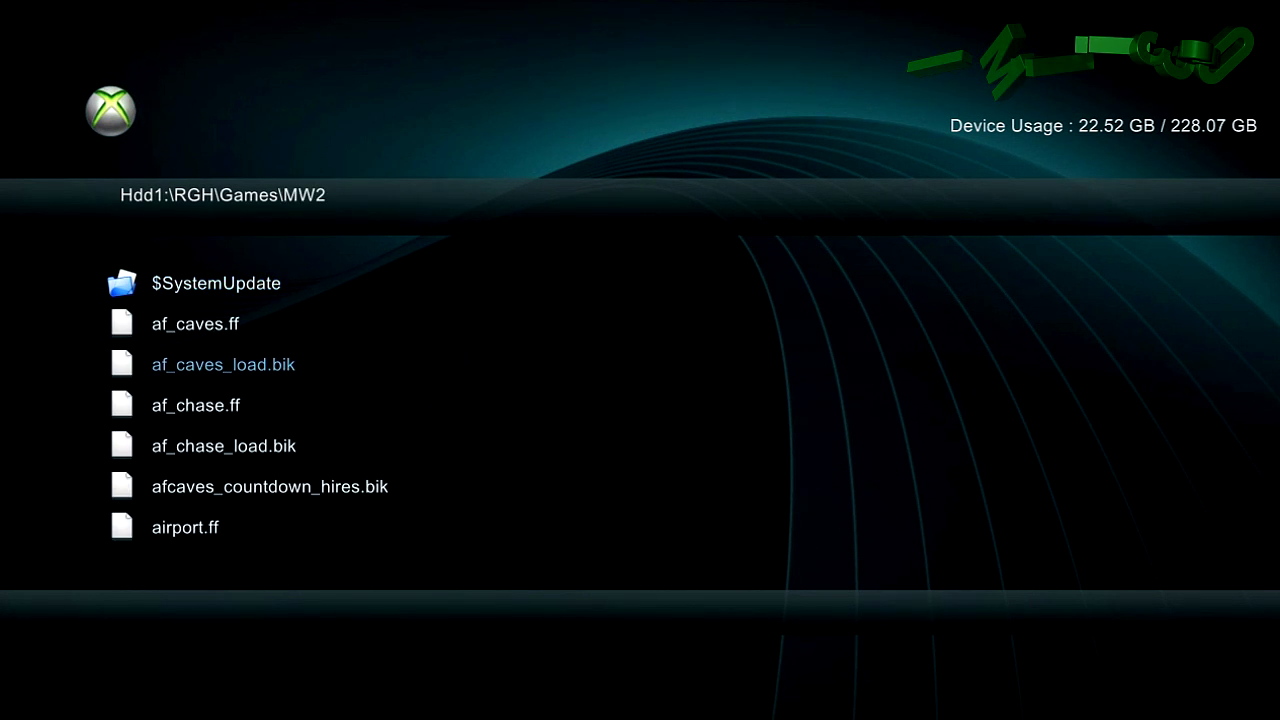
key(BackSpace)
key(BackSpace)
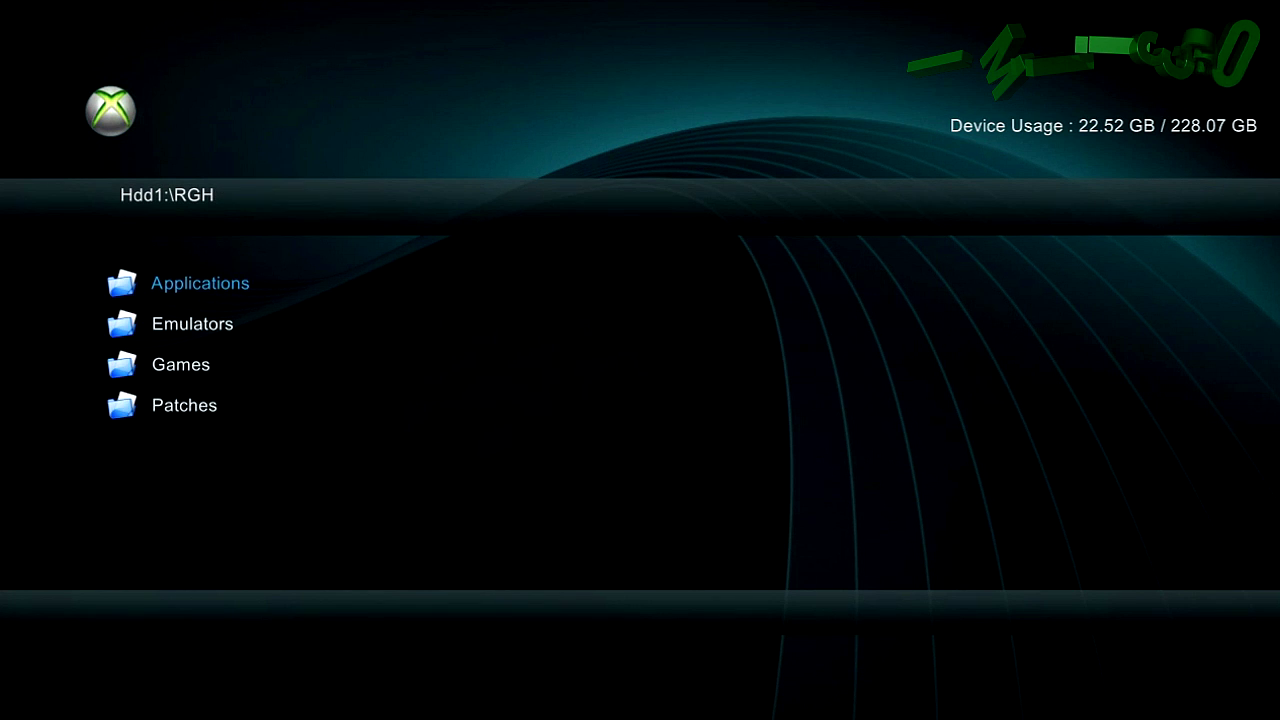
key(BackSpace)
- Look through RGH's Applications and Emulators folders, back out, then reopen RGH
key(Down)
key(Down)
key(Down)
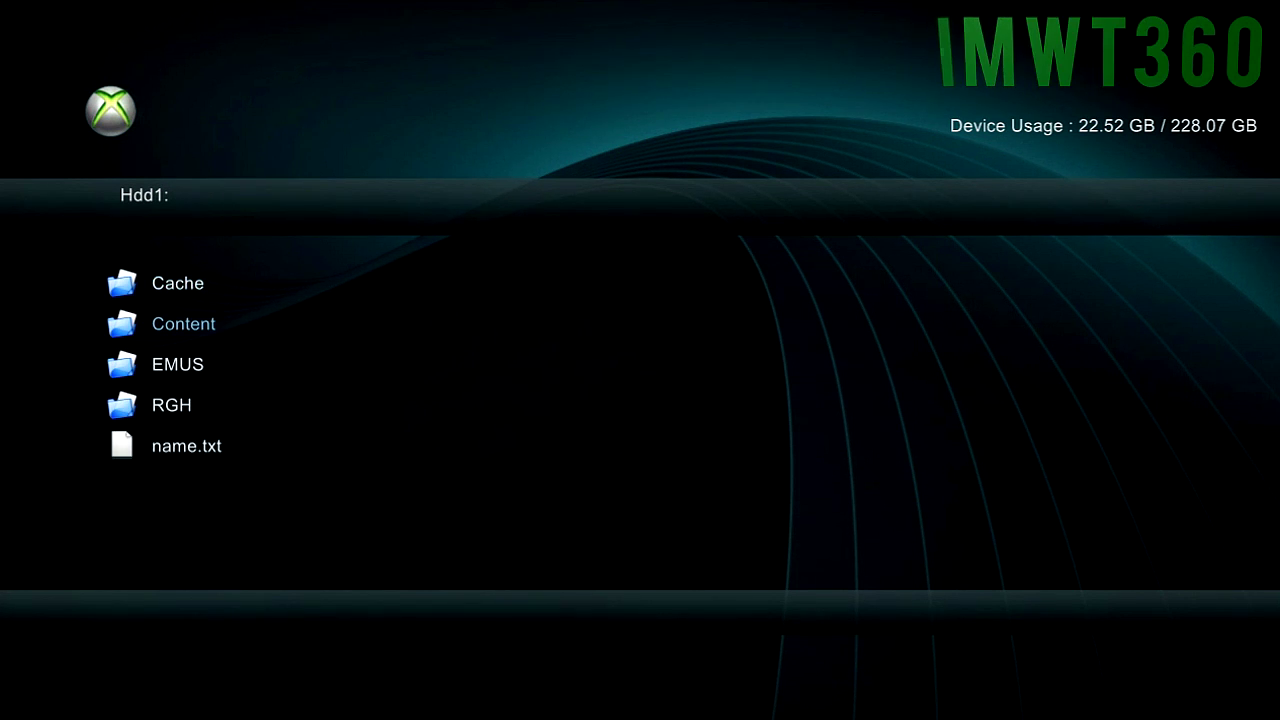
key(Return)
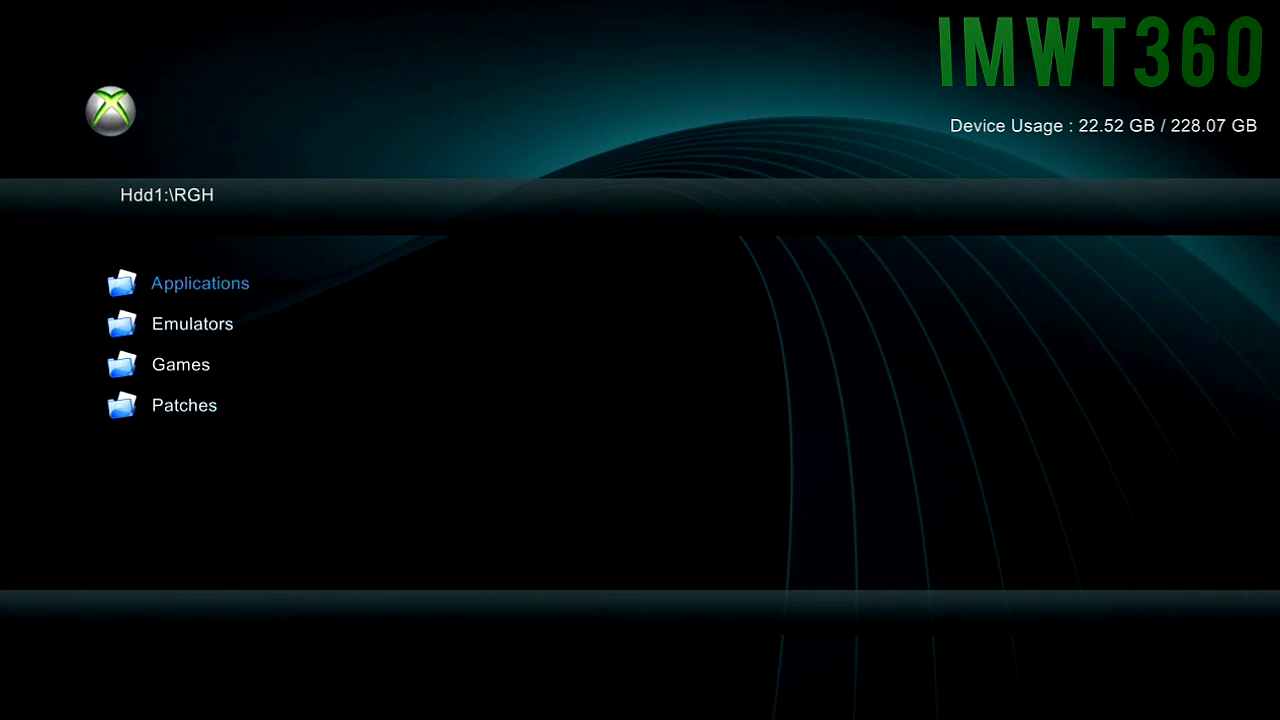
key(Down)
key(Up)
key(Up)
key(Down)
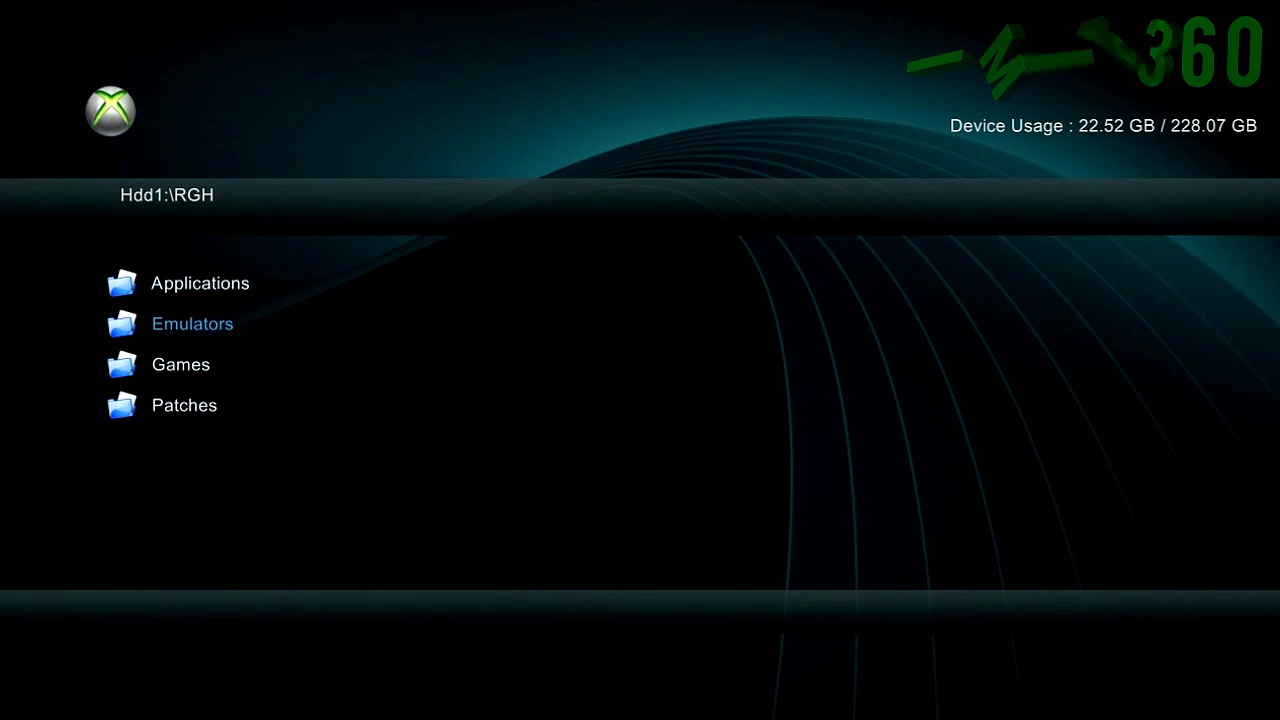
key(Down)
key(BackSpace)
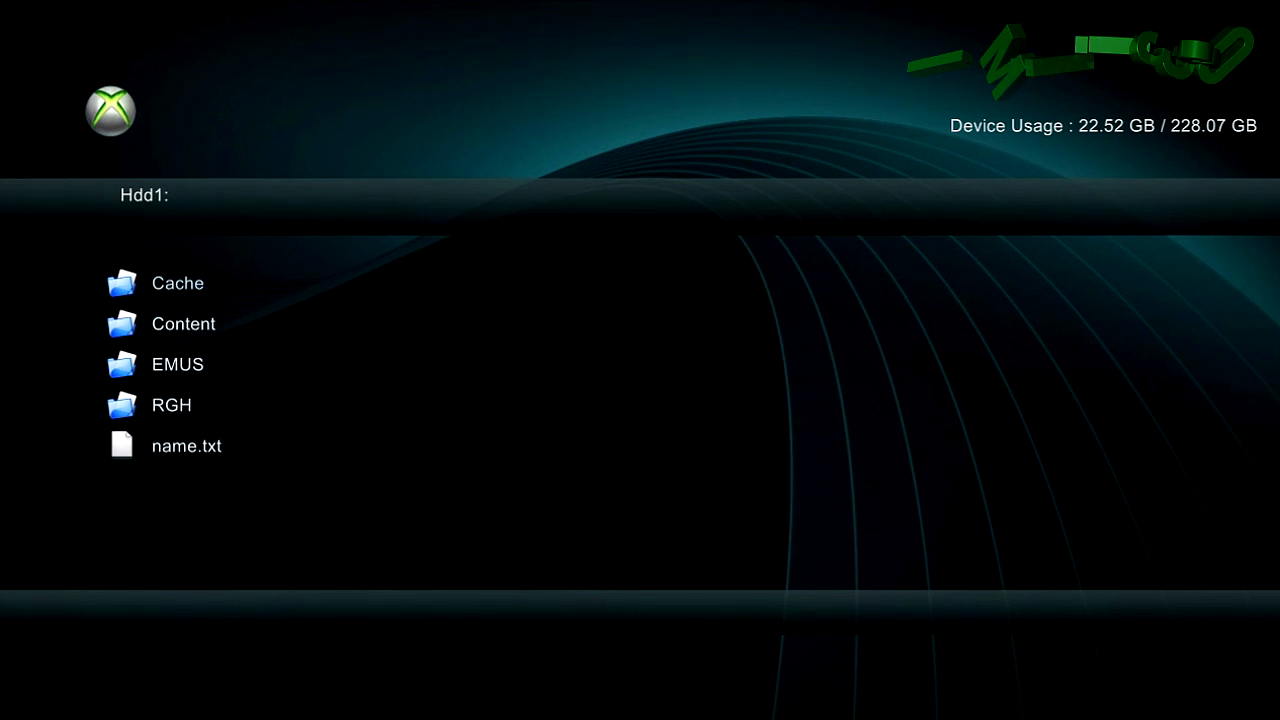
key(Down)
key(Down)
key(Down)
key(Return)
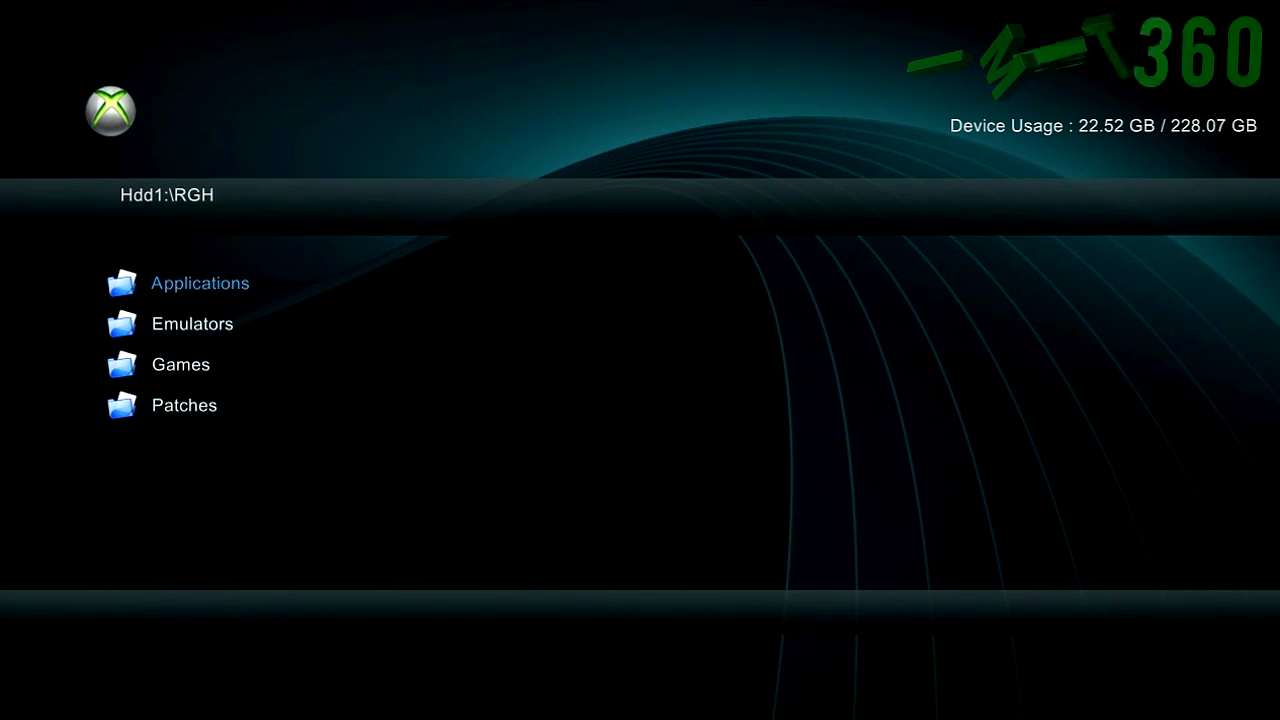
- Look through the Applications list from DashLaunch 2.32 to XM360, then go back
key(Return)
key(Down)
key(Down)
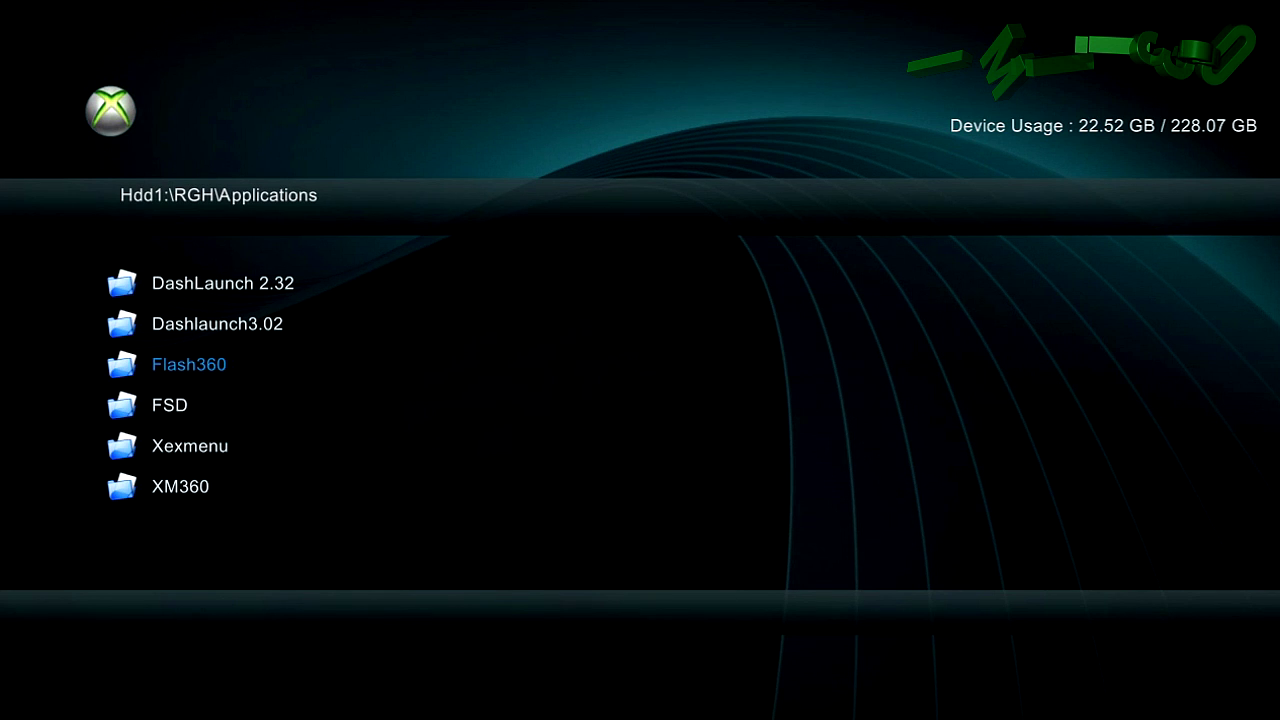
key(Up)
key(Up)
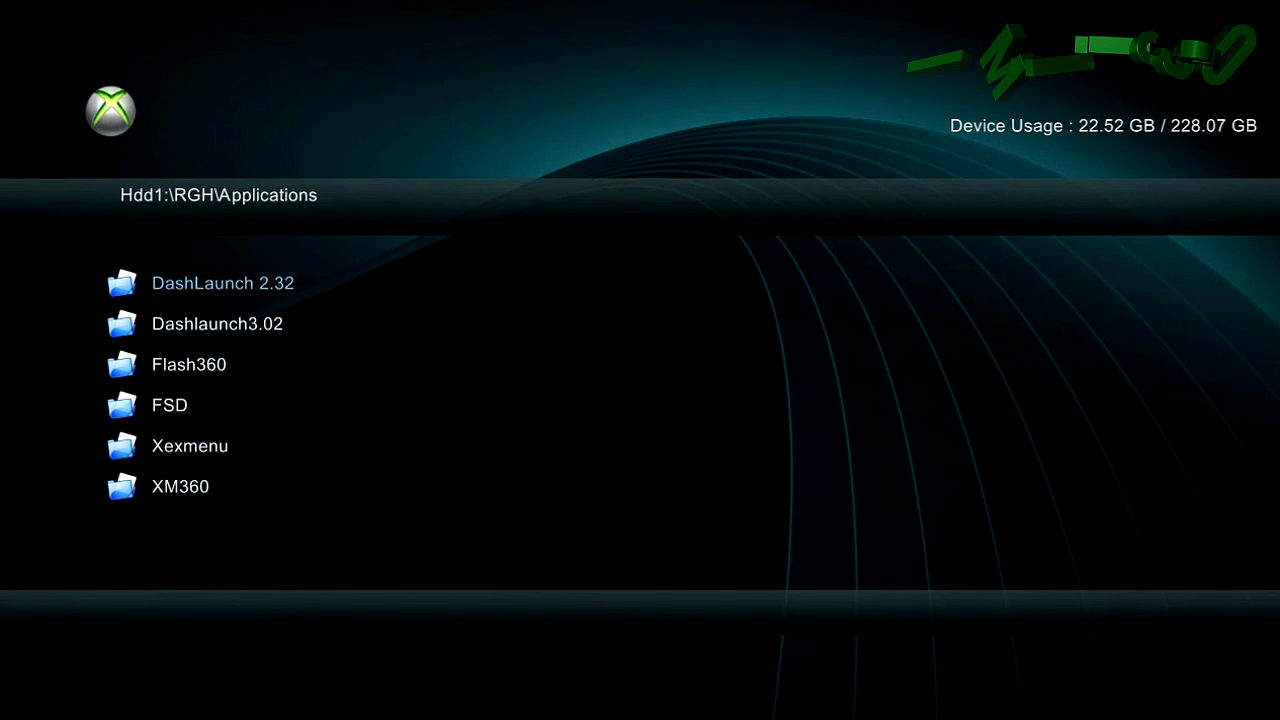
key(Down)
key(Down)
key(Down)
key(Down)
key(Down)
key(Up)
key(Up)
key(Up)
key(Up)
key(Up)
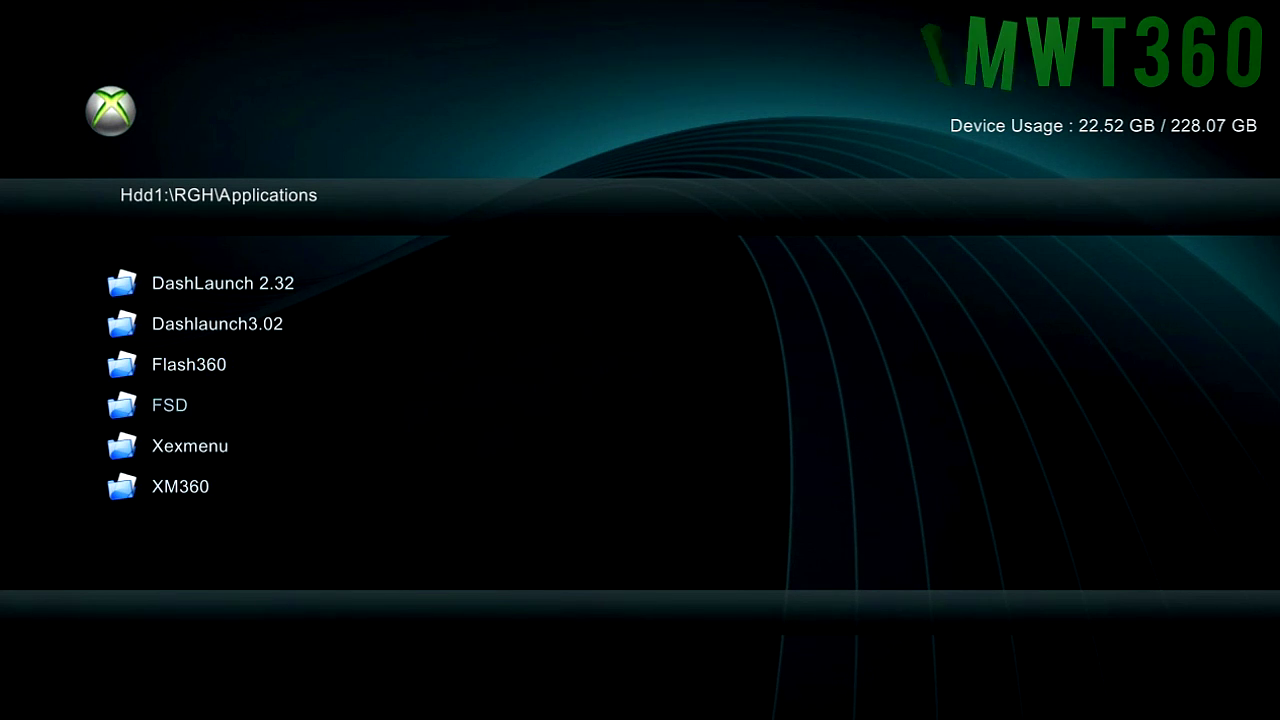
key(BackSpace)
key(BackSpace)
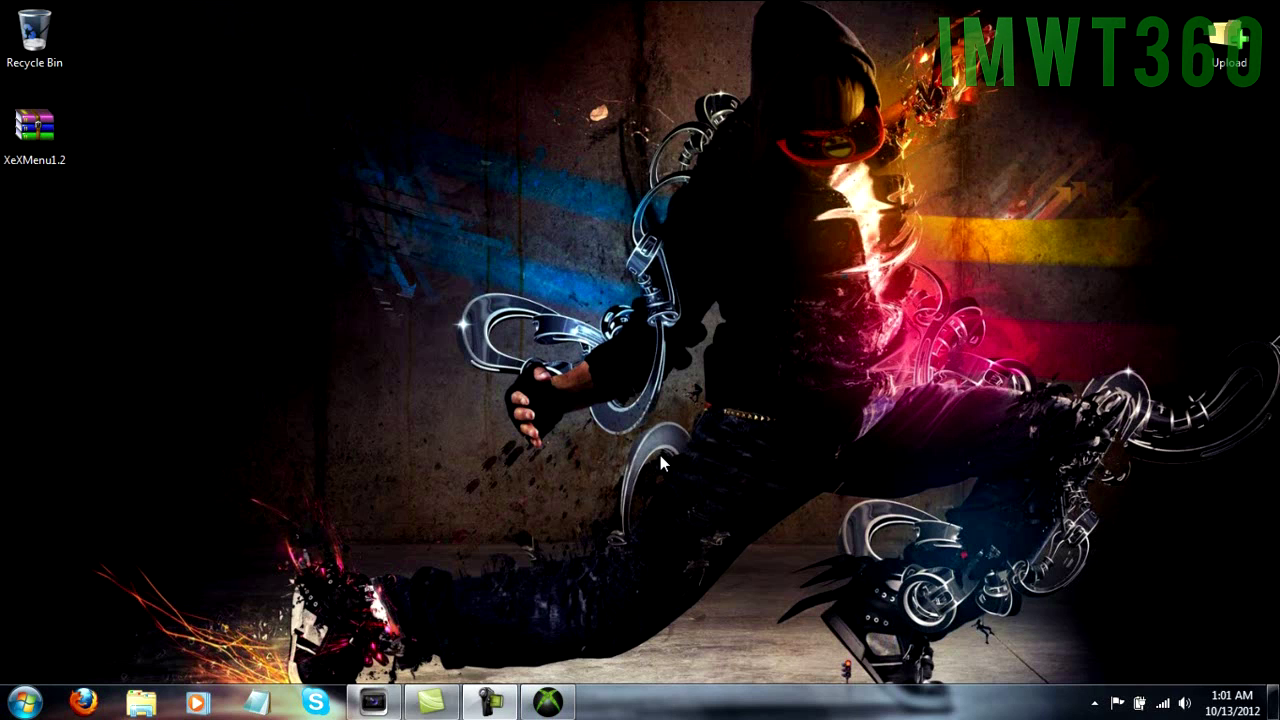
- Open the context menu for the XeXMenu1.2 archive on the desktop
right_click(40, 134)
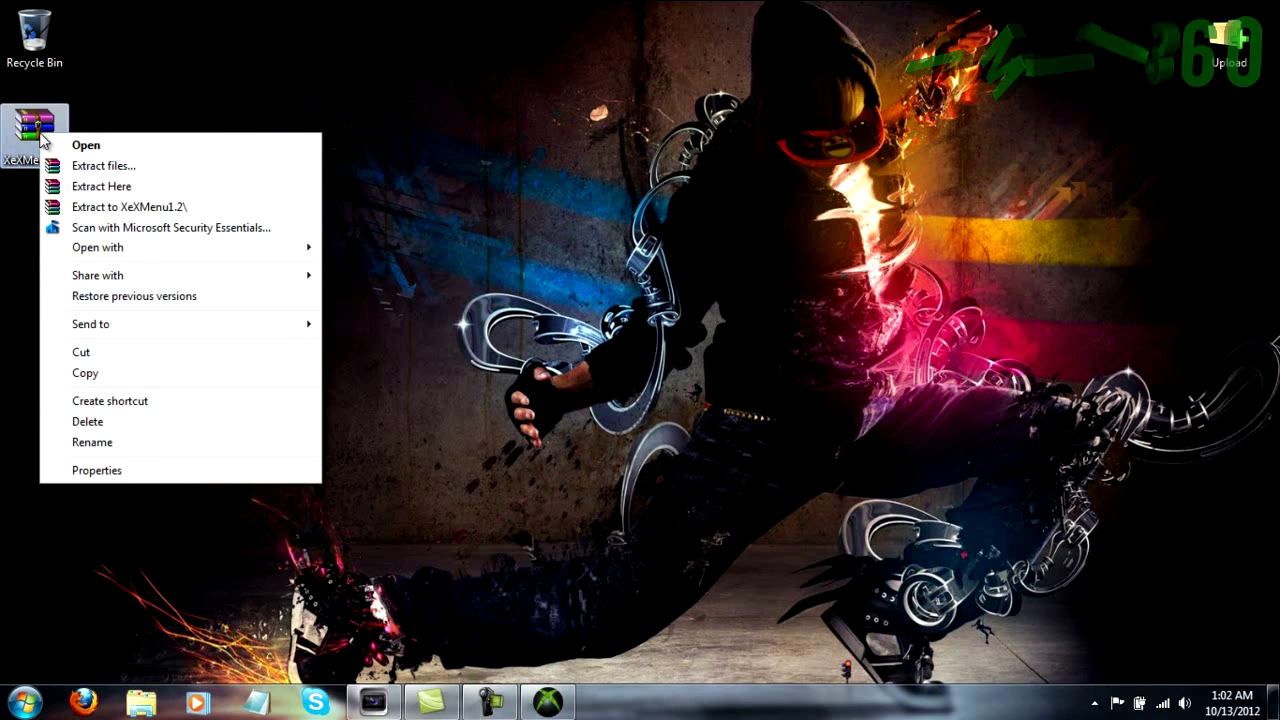
- Extract XeXMenu1.2.rar onto the desktop, creating the C0DE9999 folder
click(108, 188)
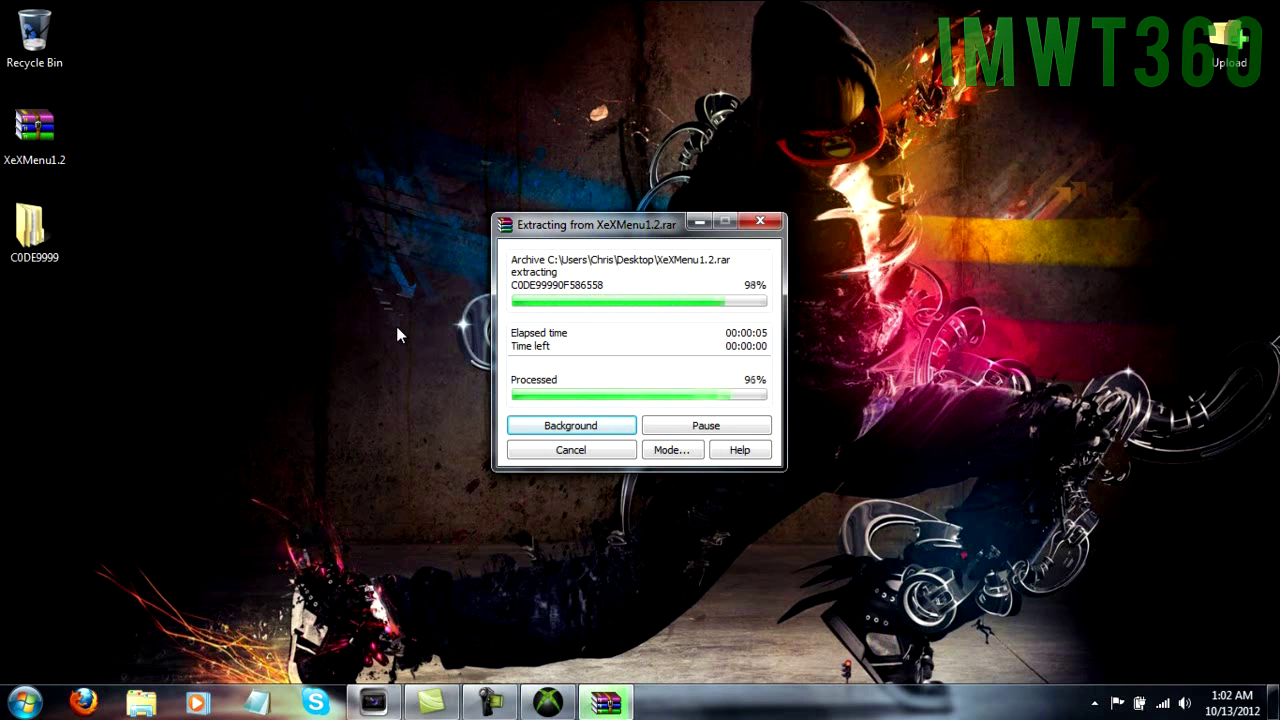
- Open C0DE9999\00080000 and select the C0DE99990F586558 file, with Horizon alongside
double_click(30, 228)
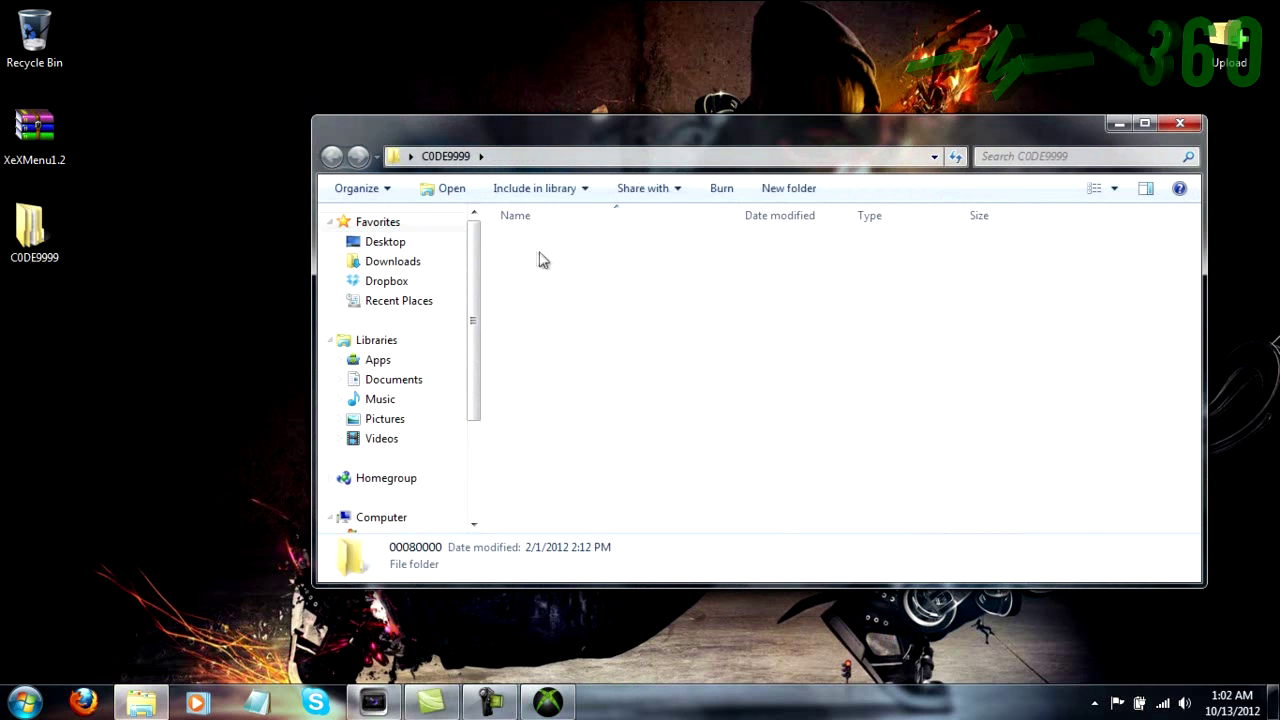
click(584, 251)
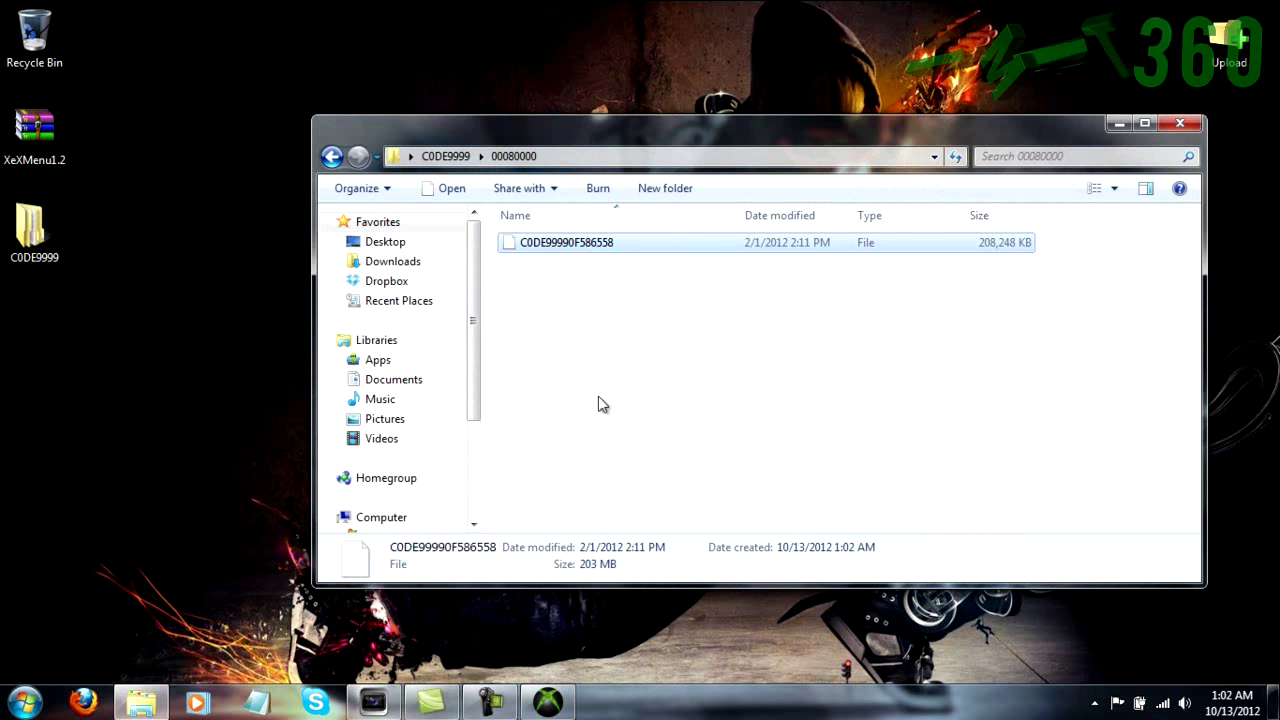
click(545, 702)
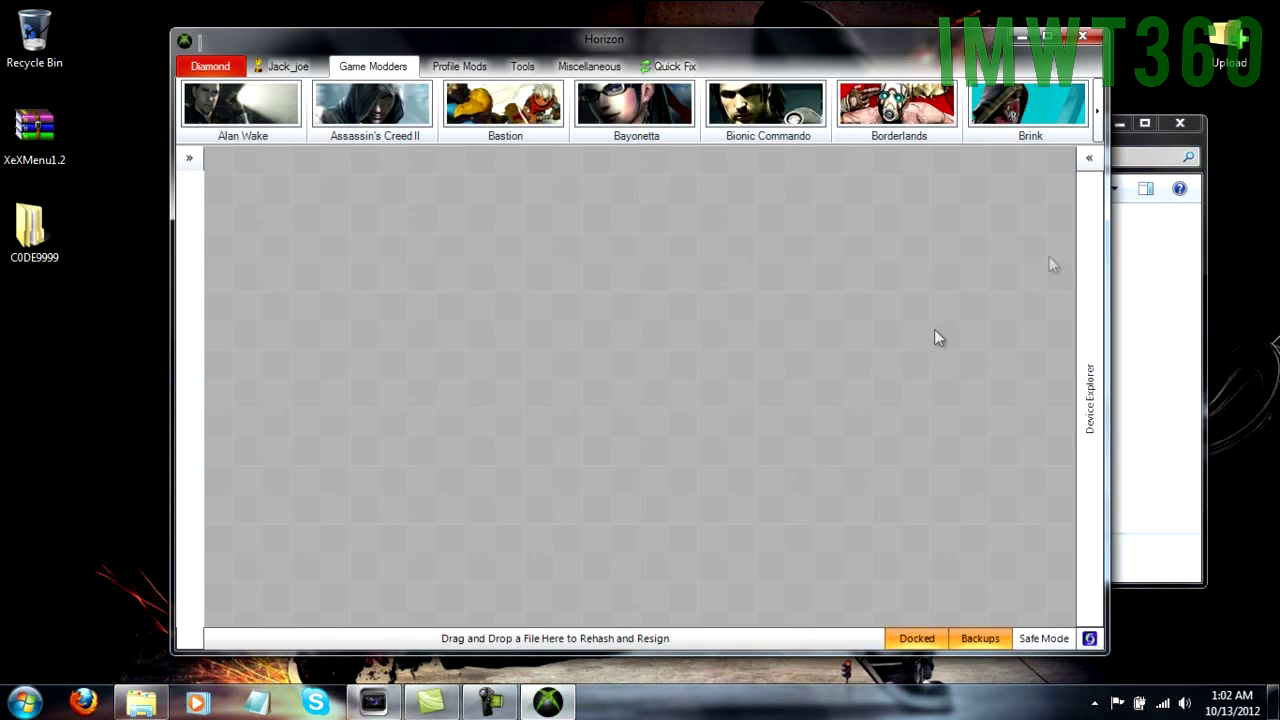
- Expand Horizon's Device Explorer to show the USB flash drive and its Demos folder
click(1089, 159)
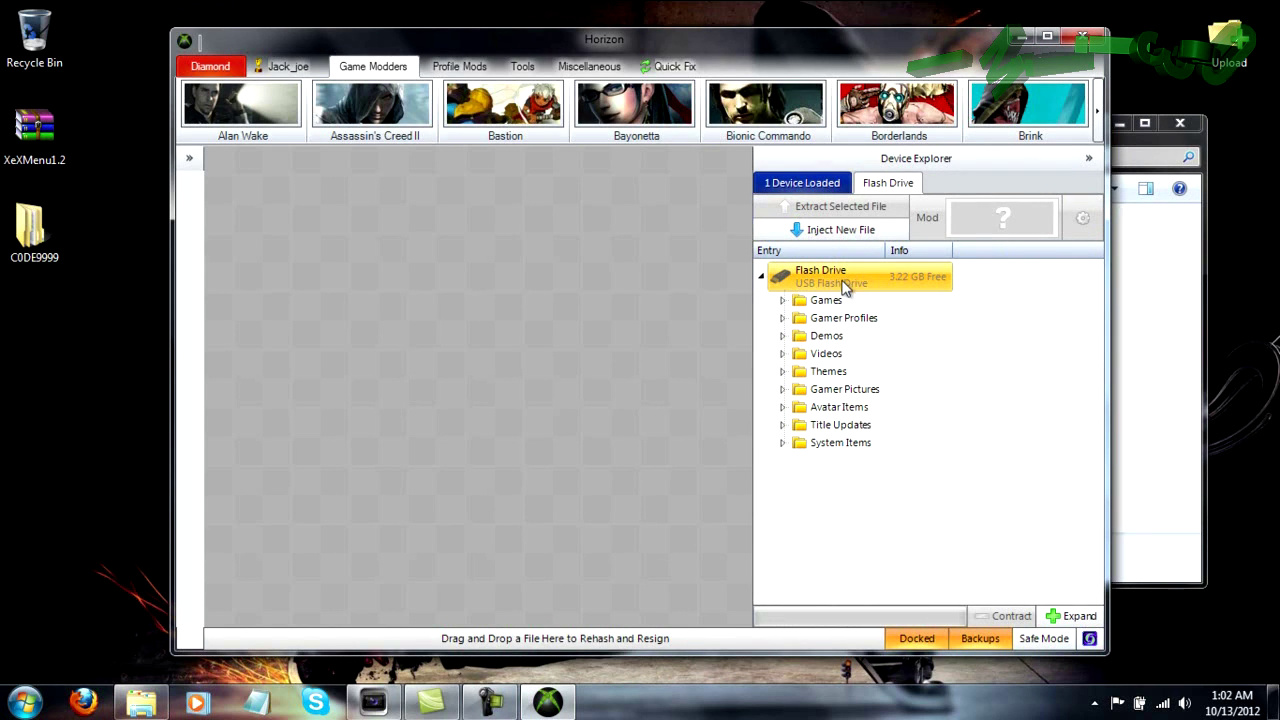
click(783, 338)
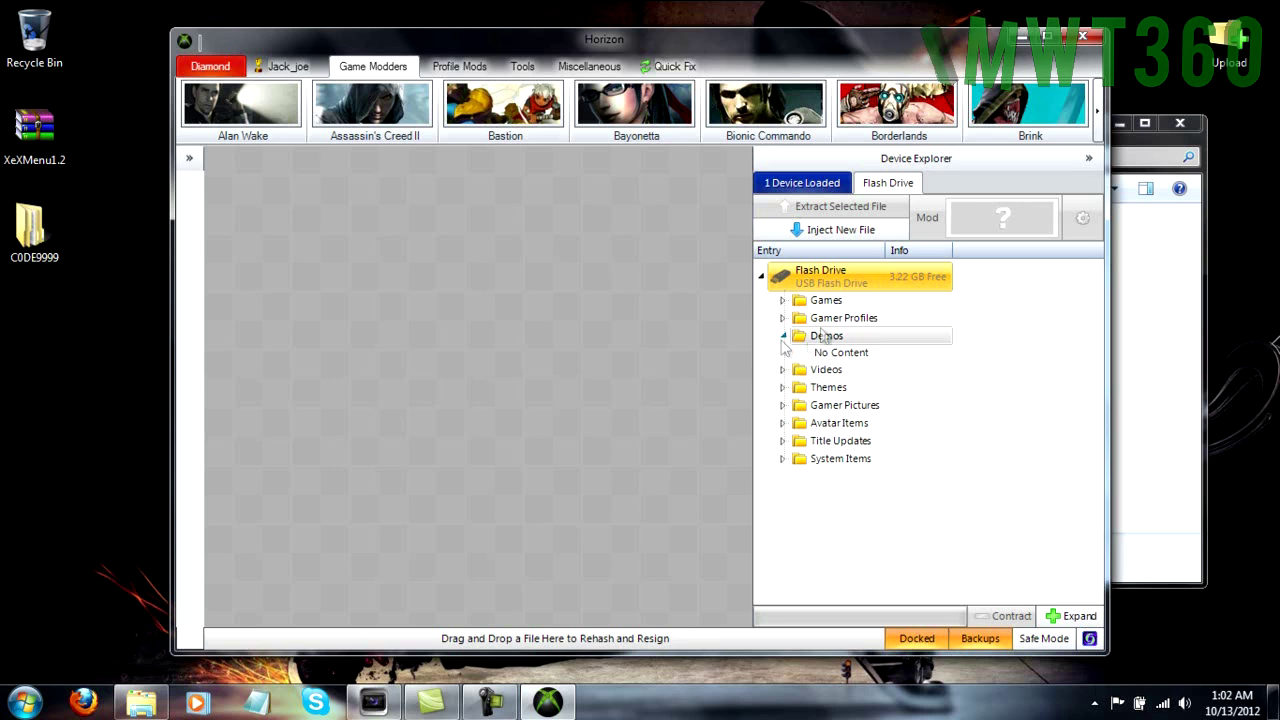
- Drag C0DE99990F586558 onto the flash drive's Demos folder, then choose to inject a new file there
click(1134, 289)
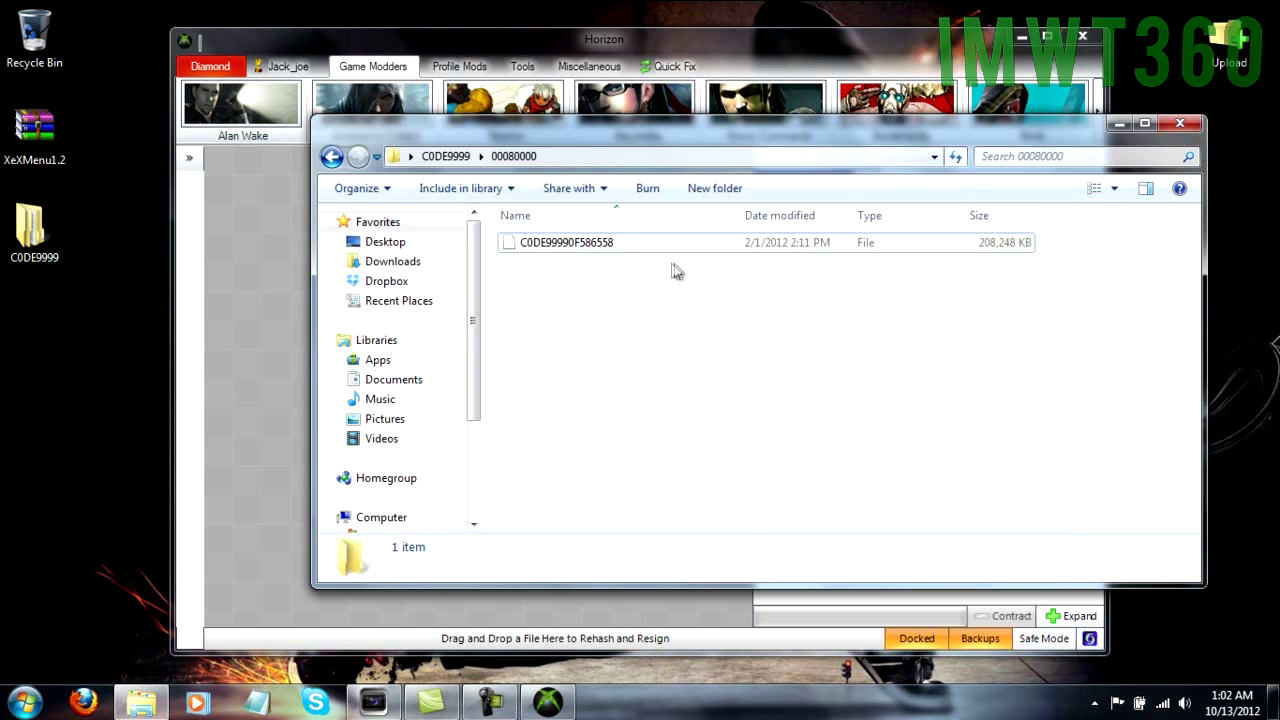
drag(599, 244, 256, 275)
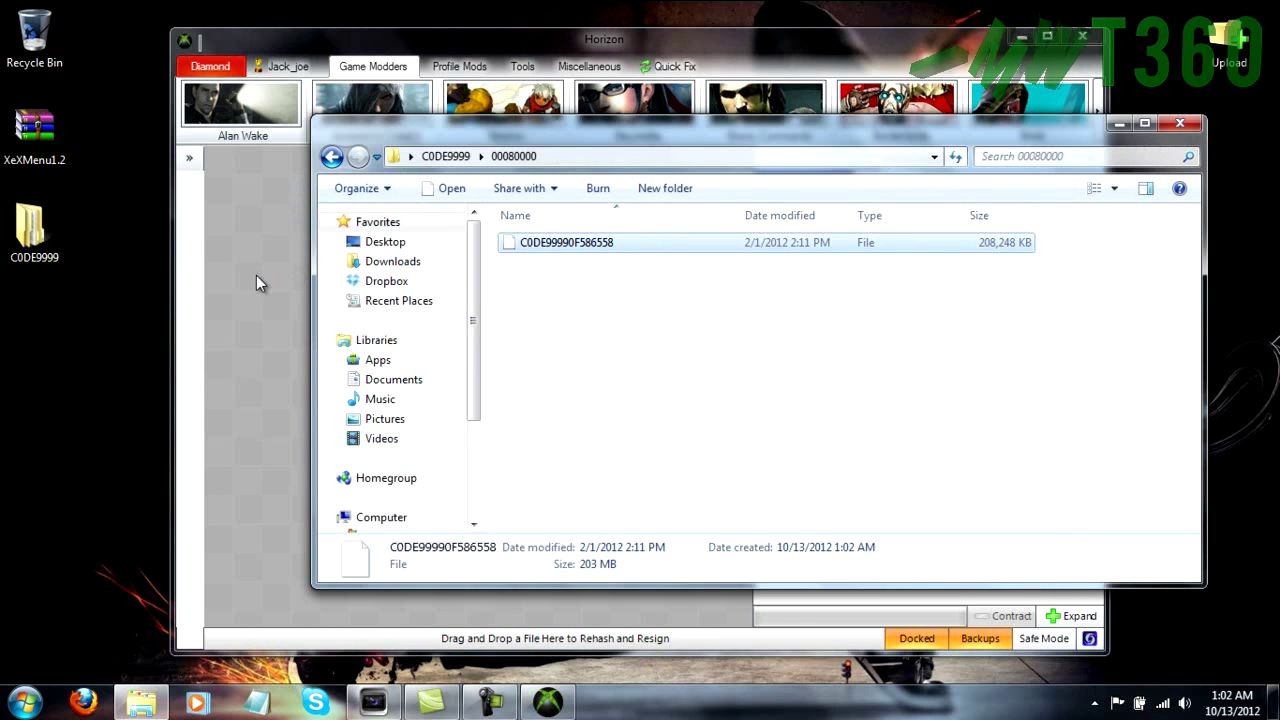
drag(690, 133, 1115, 173)
drag(1023, 286, 952, 290)
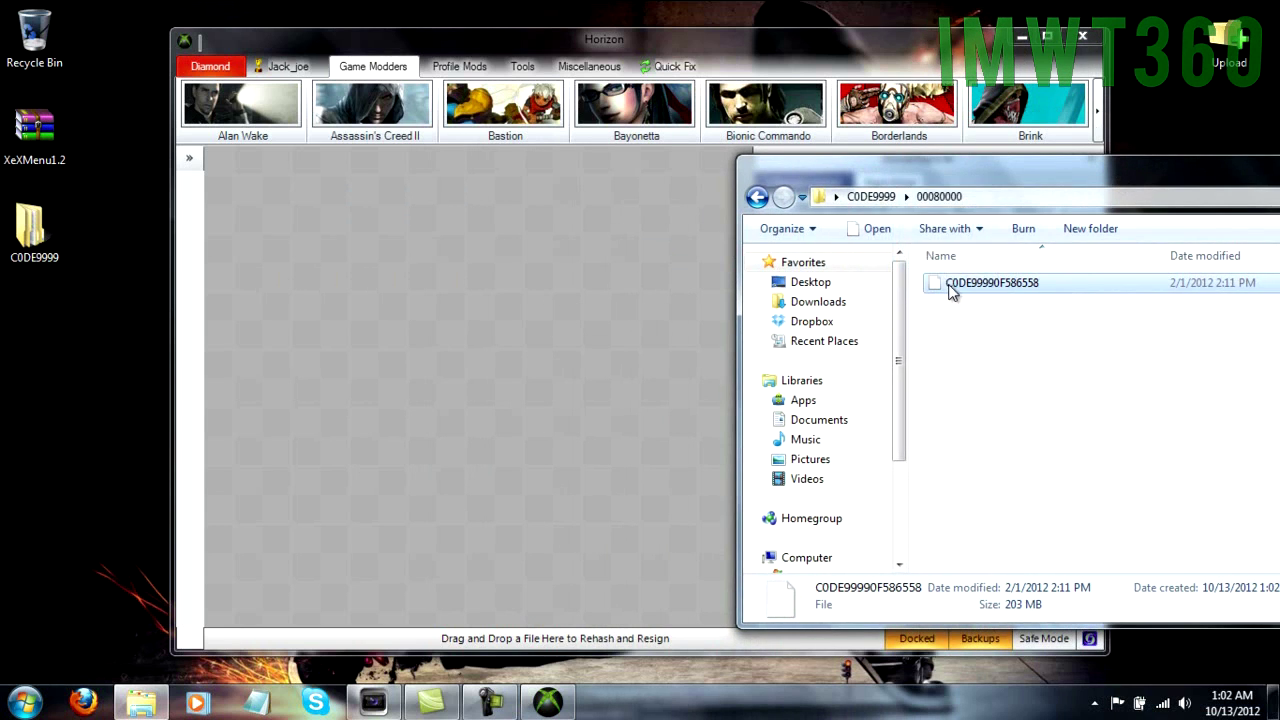
drag(1176, 190, 830, 488)
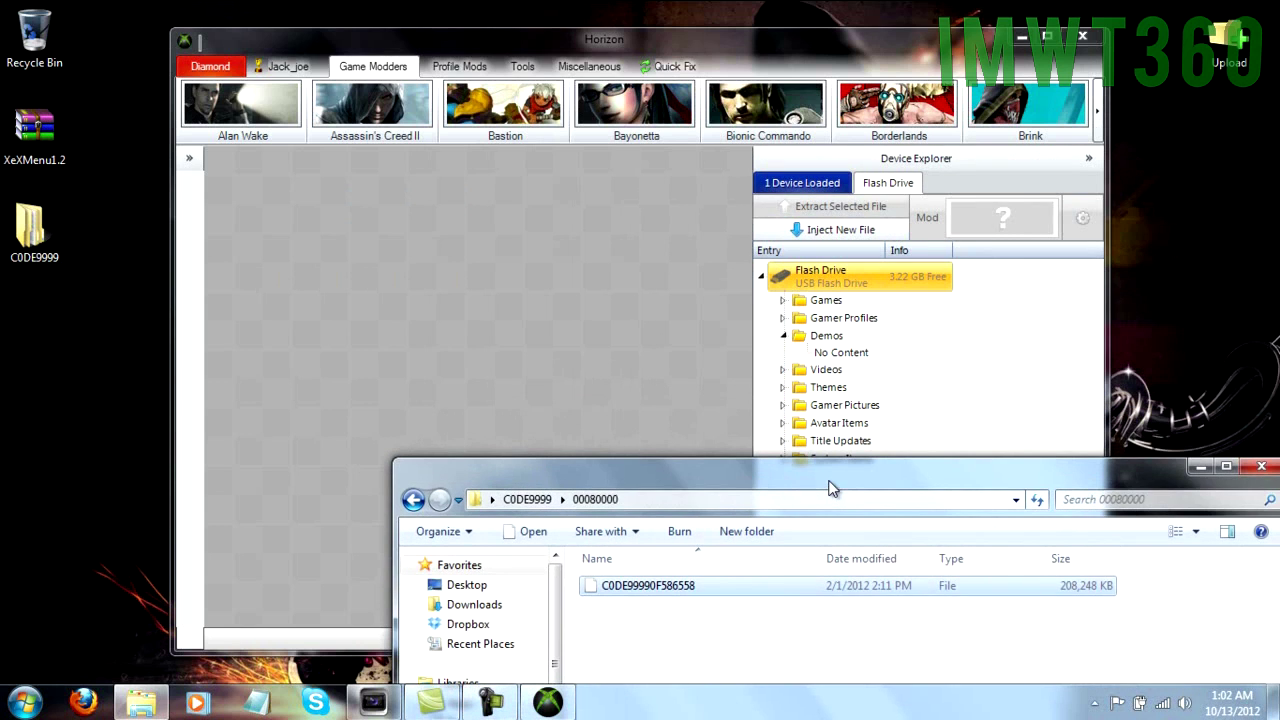
drag(660, 588, 822, 352)
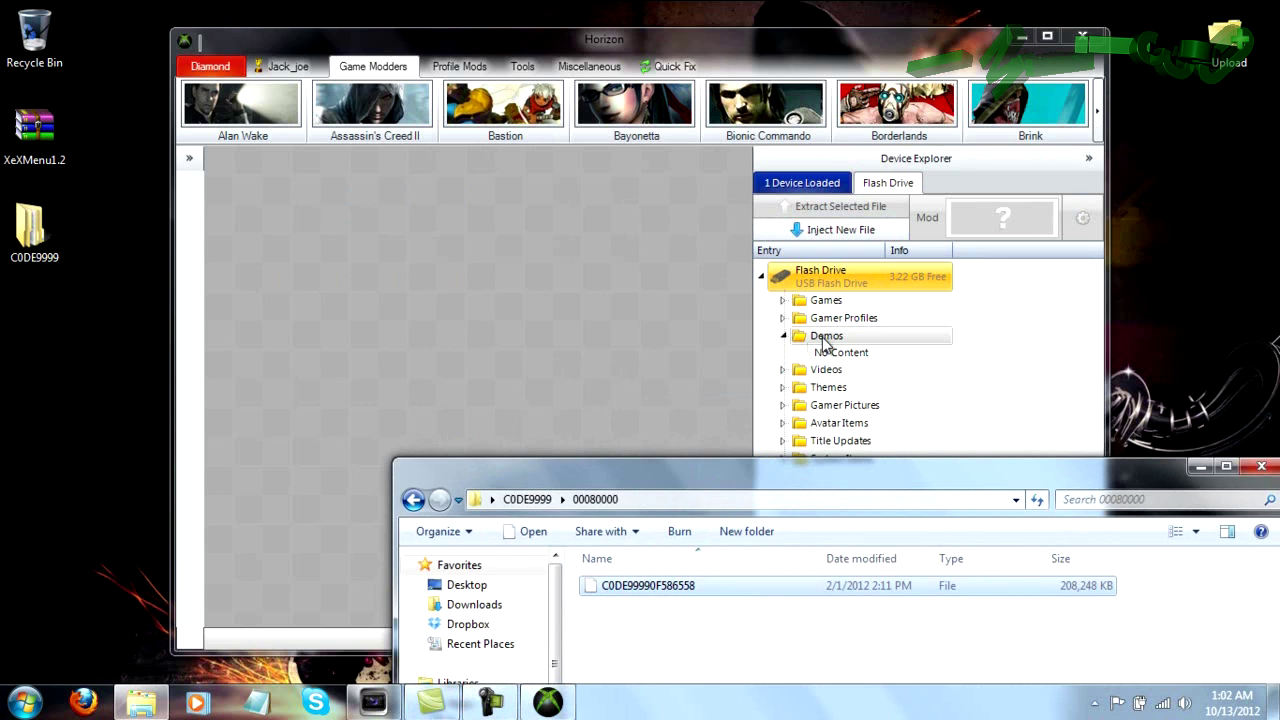
drag(825, 343, 825, 340)
right_click(825, 338)
click(862, 370)
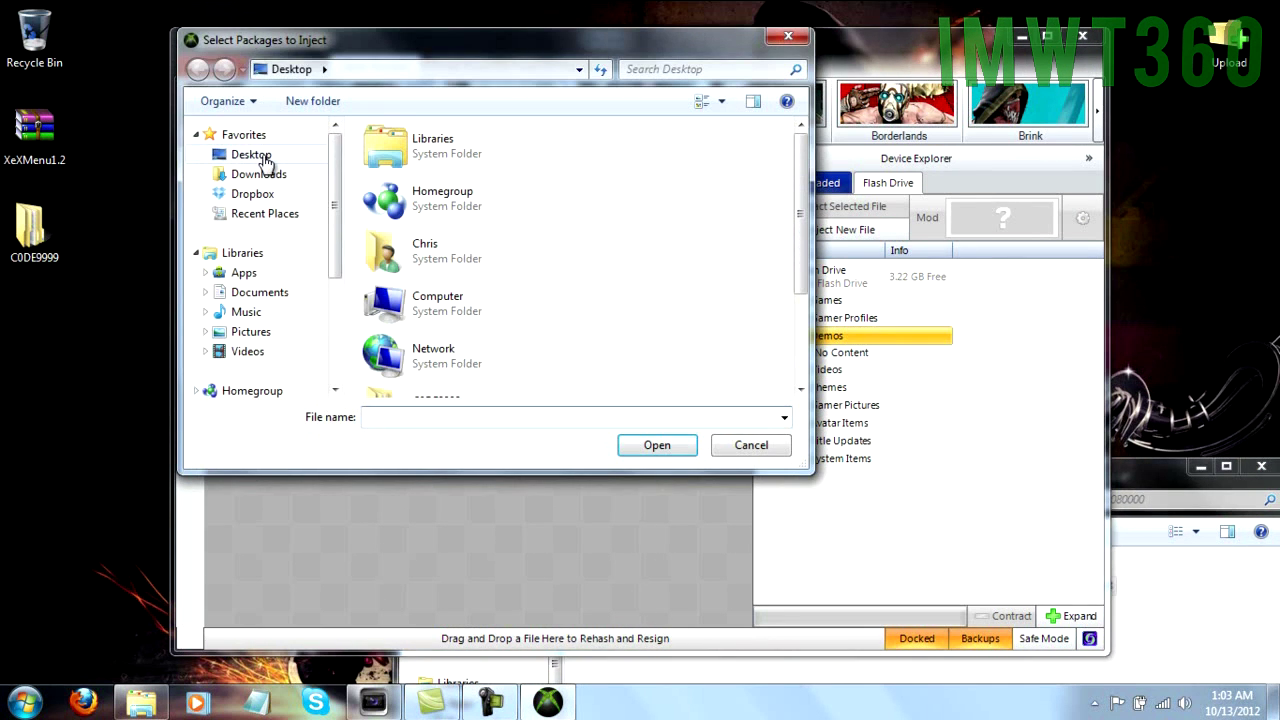
- Inject C0DE99990F586558 from Desktop\C0DE9999\00080000 into the flash drive's Demos folder
drag(805, 234, 805, 320)
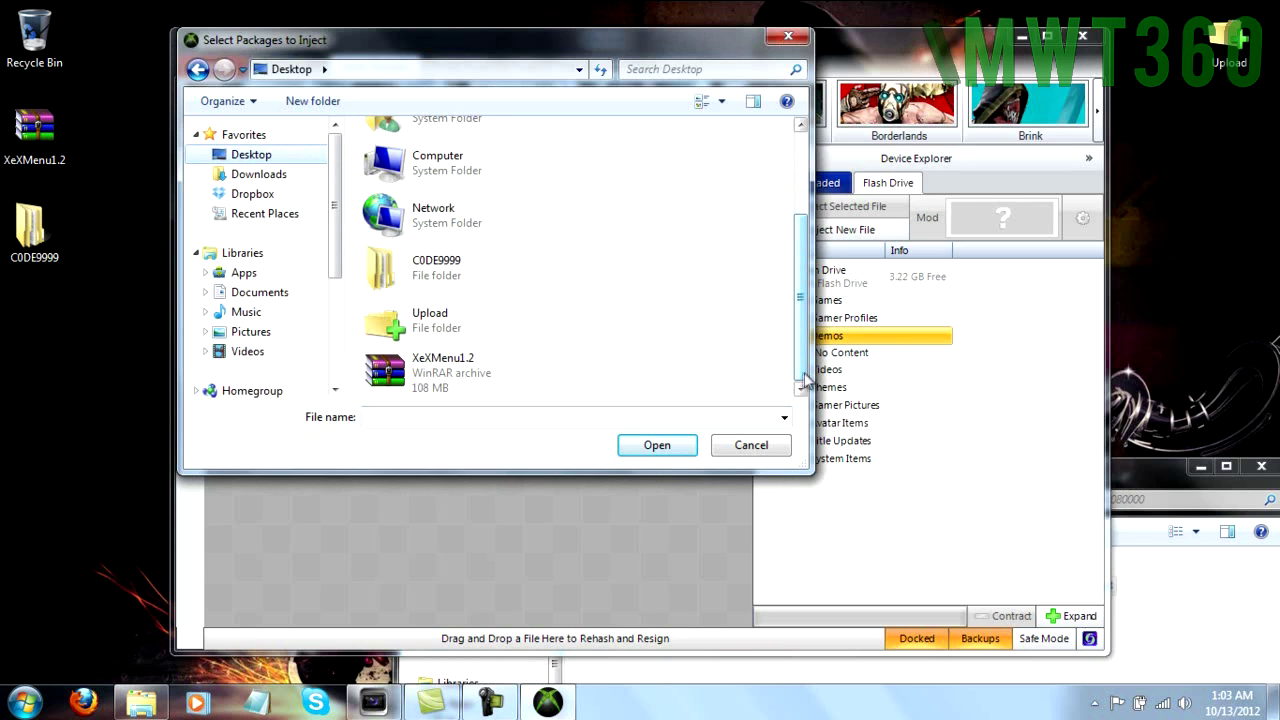
double_click(456, 262)
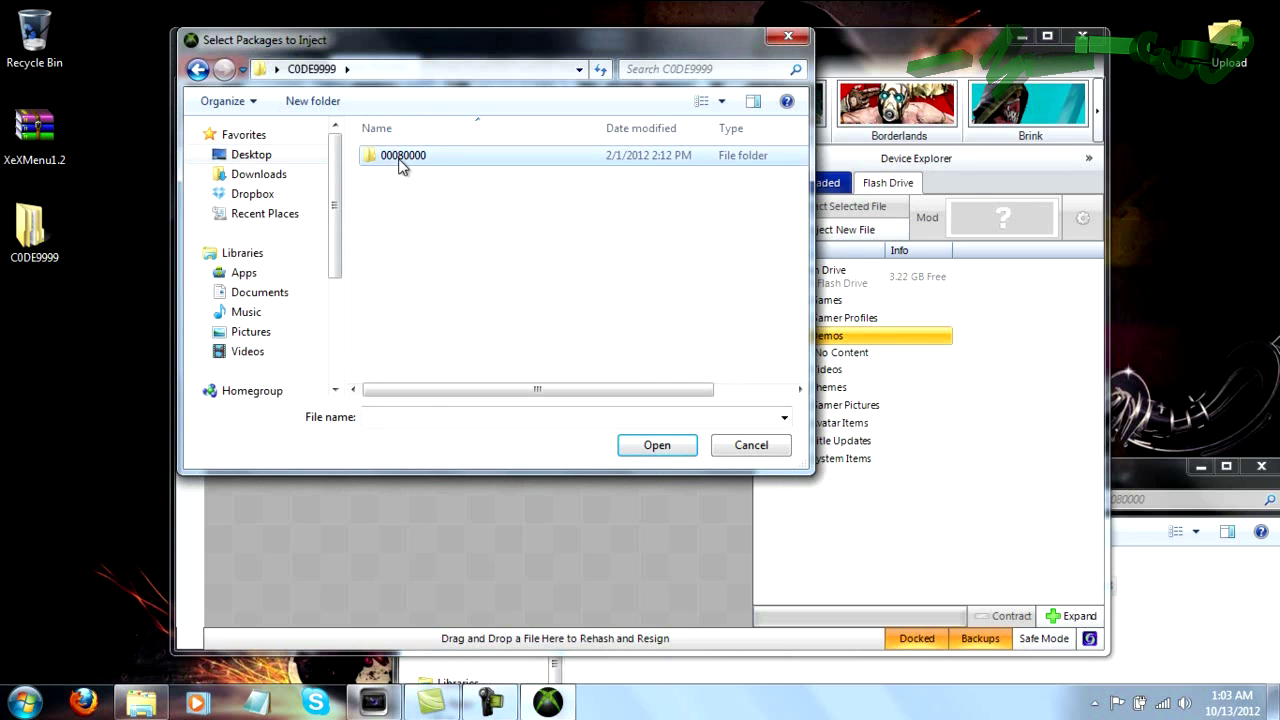
double_click(402, 158)
click(402, 157)
click(648, 445)
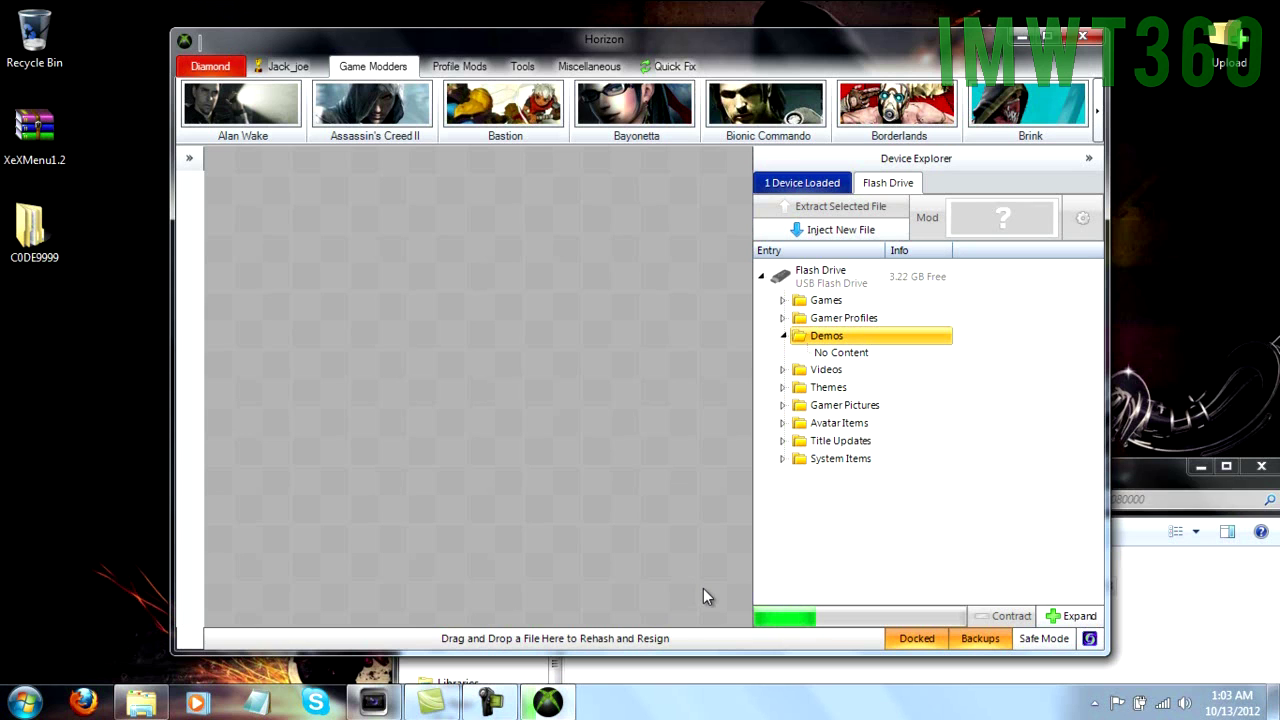
drag(1140, 487, 986, 254)
- Close the 00080000 folder window and dismiss the Transfer Complete message when injection finishes
click(1107, 234)
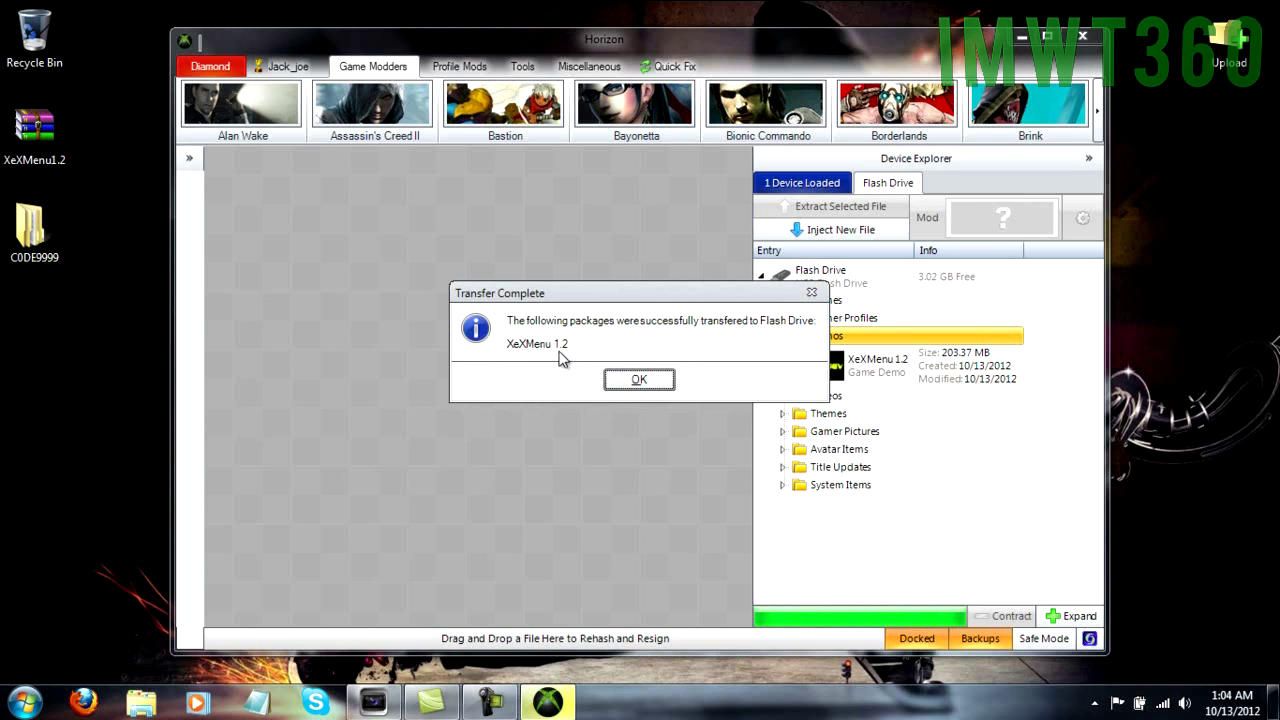
click(640, 381)
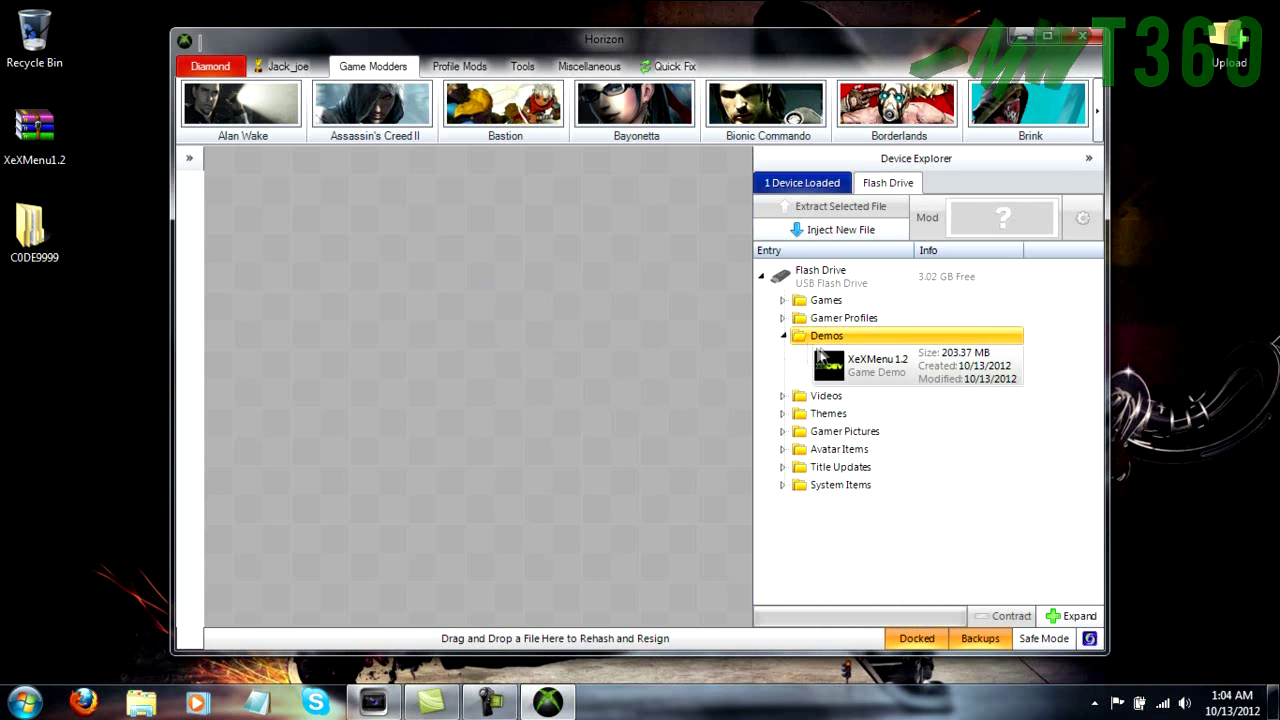
- Close Horizon and safely eject the DataTraveler 2.0 flash drive from the notification area
click(1083, 40)
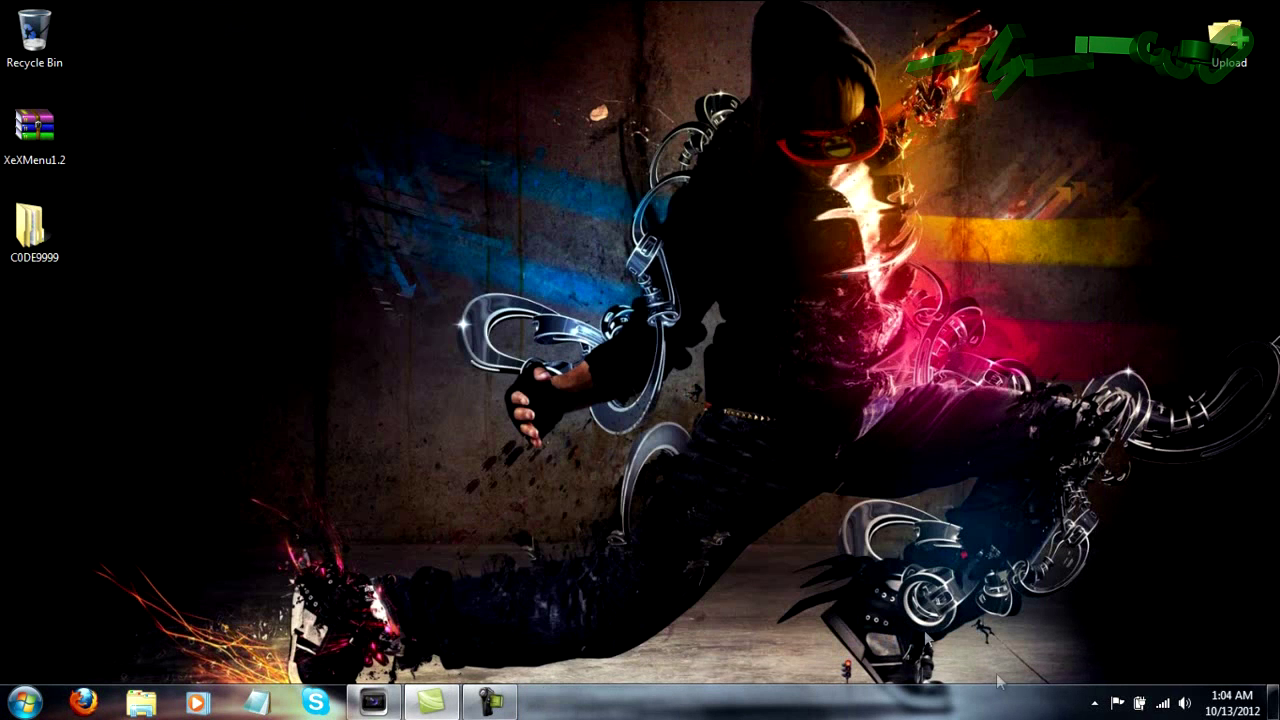
click(1095, 704)
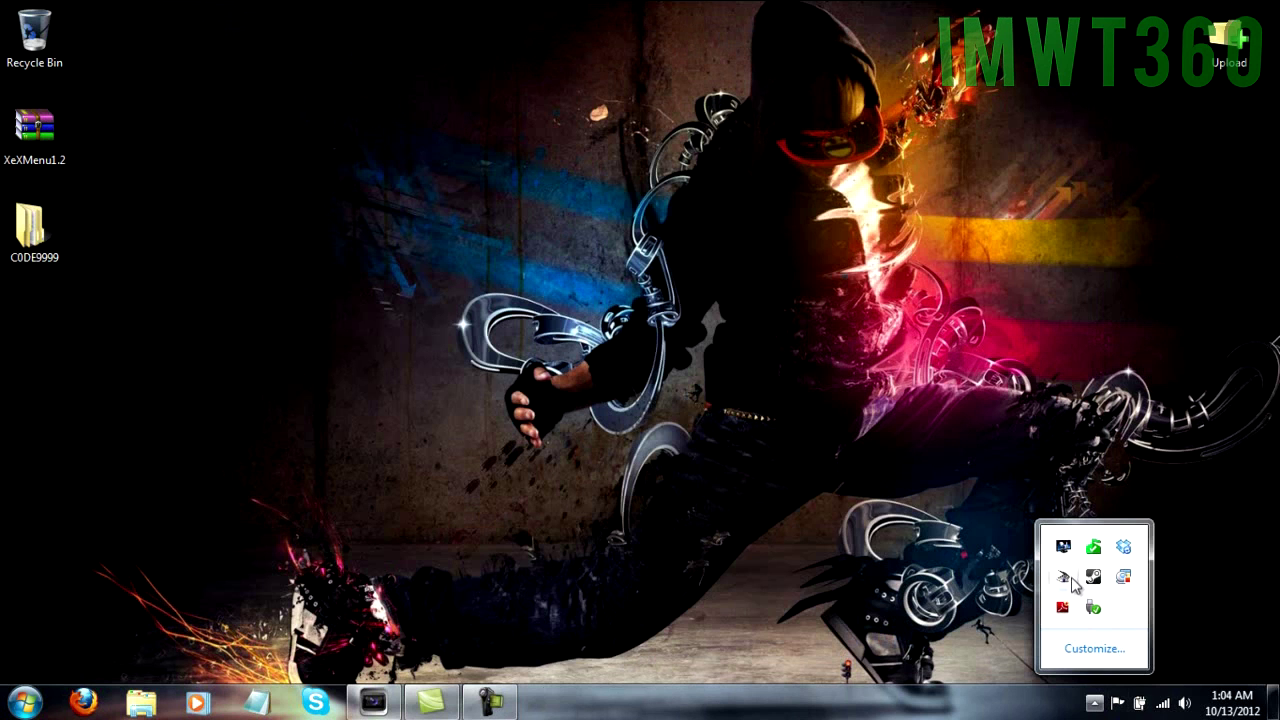
click(1072, 582)
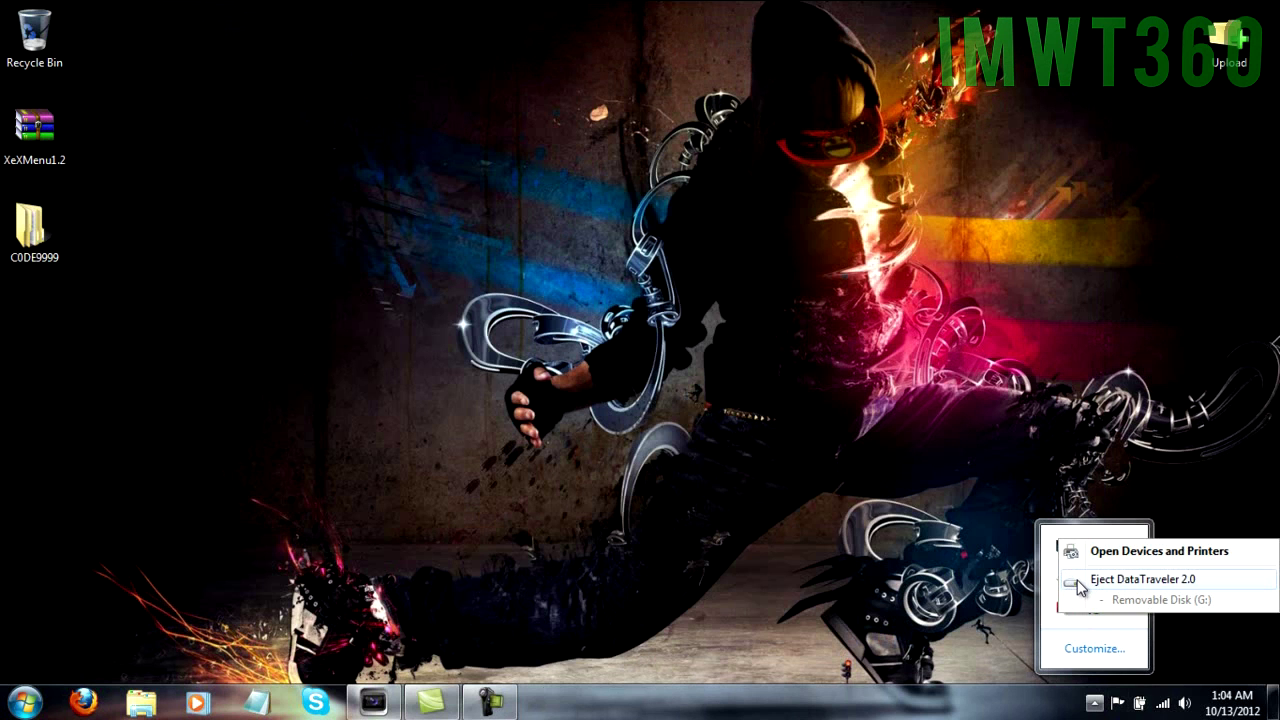
click(1120, 580)
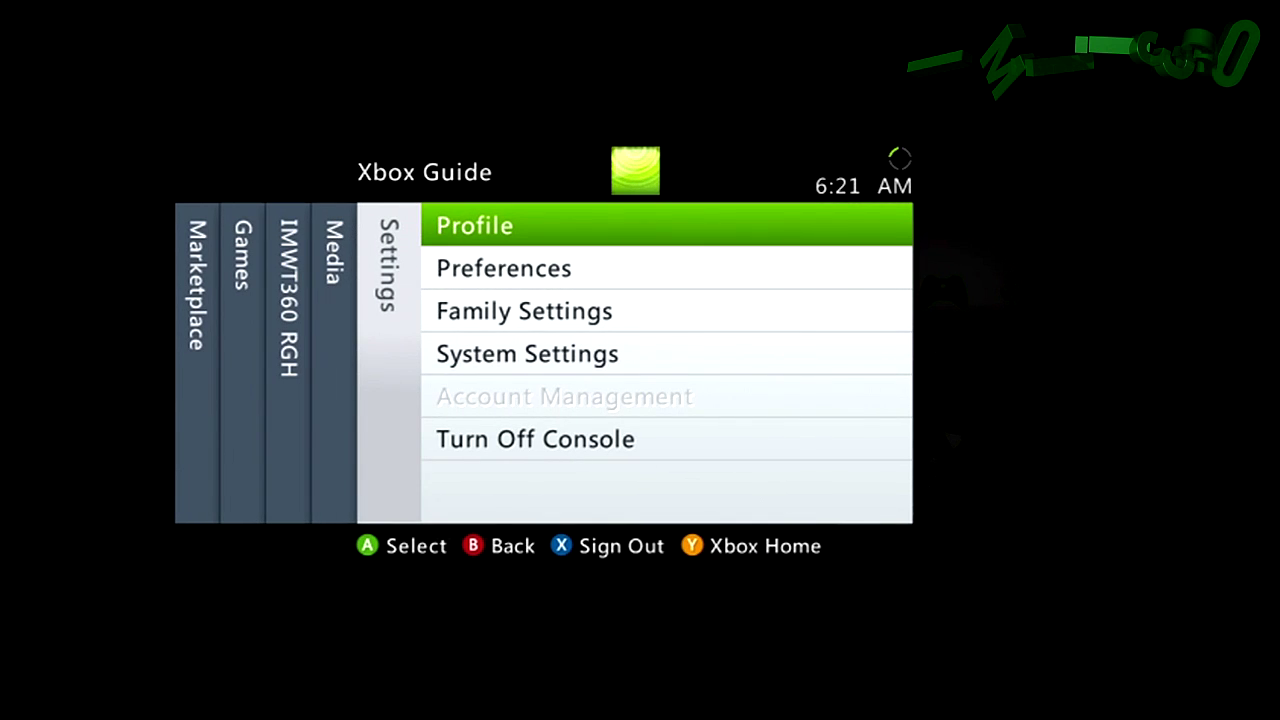
- In the Guide, go to System Settings > Storage > Memory Unit and open its Demos list
key(Down)
key(Down)
key(Down)
key(Return)
key(Down)
key(Down)
key(Return)
key(Down)
key(Down)
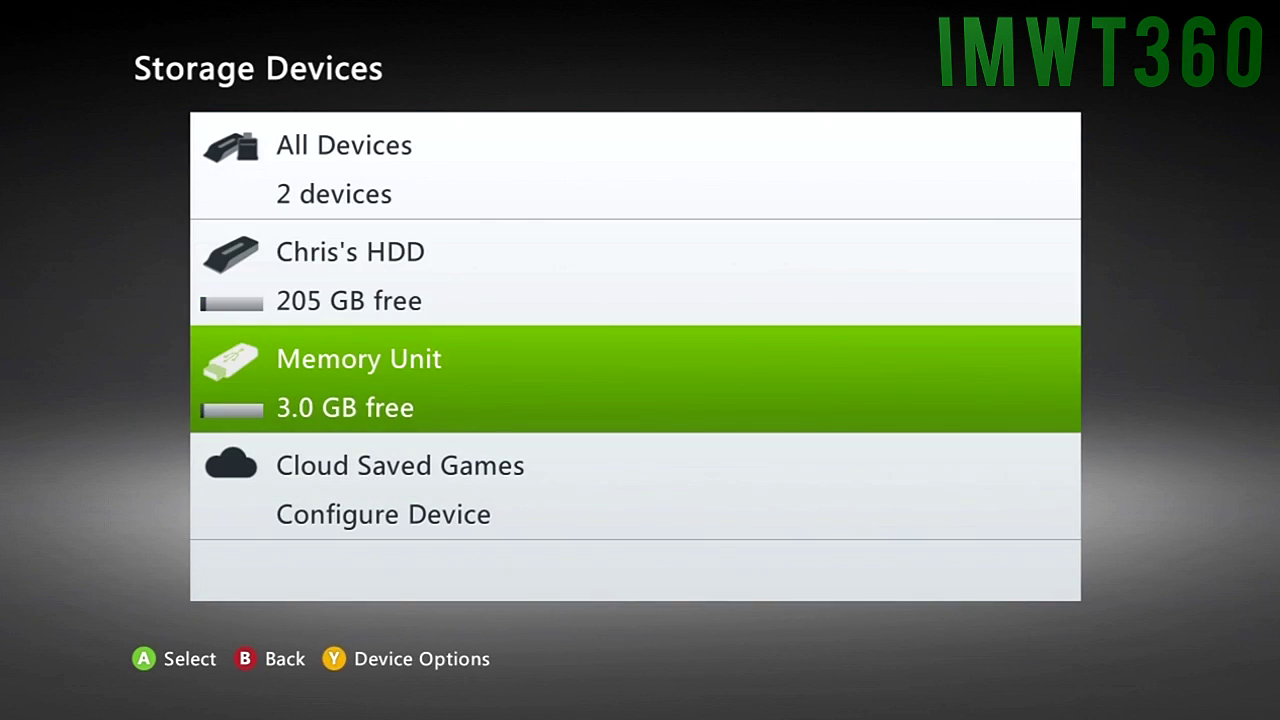
key(Return)
- Move XeXMenu 1.2 to the hard drive, replacing the existing copy, then back out to Storage Devices
key(Down)
key(Down)
key(Return)
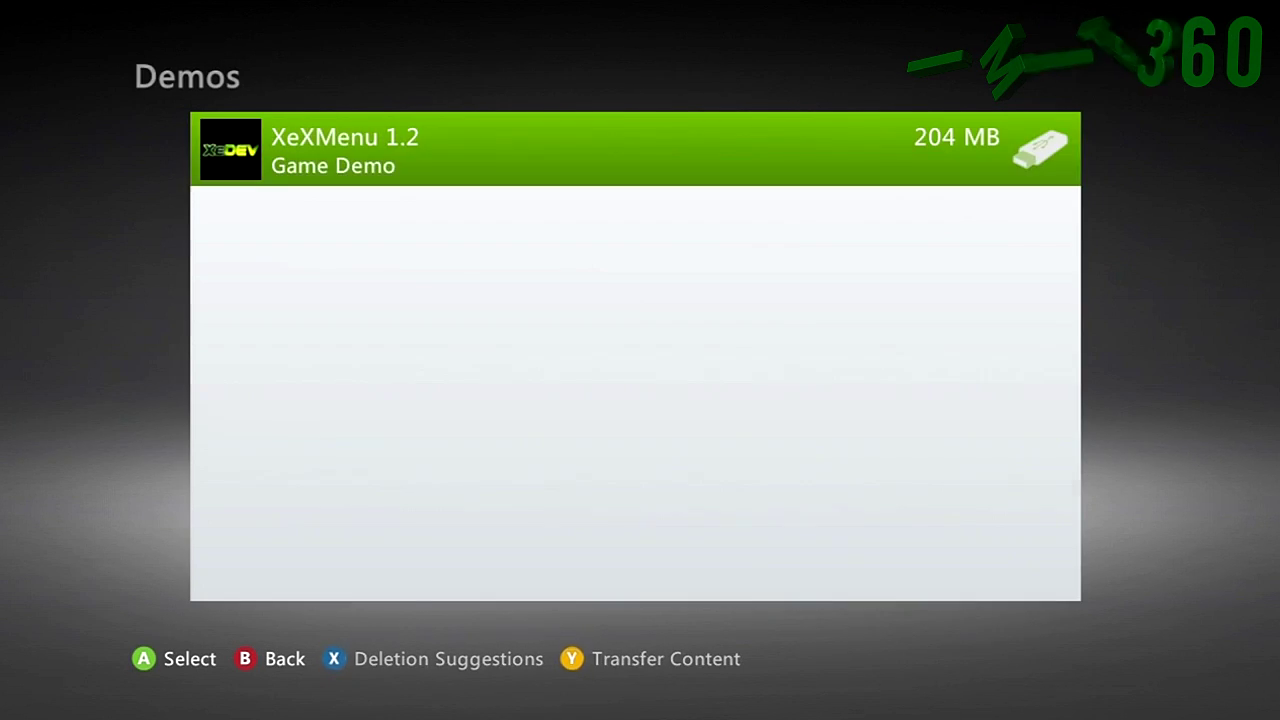
key(Return)
key(Down)
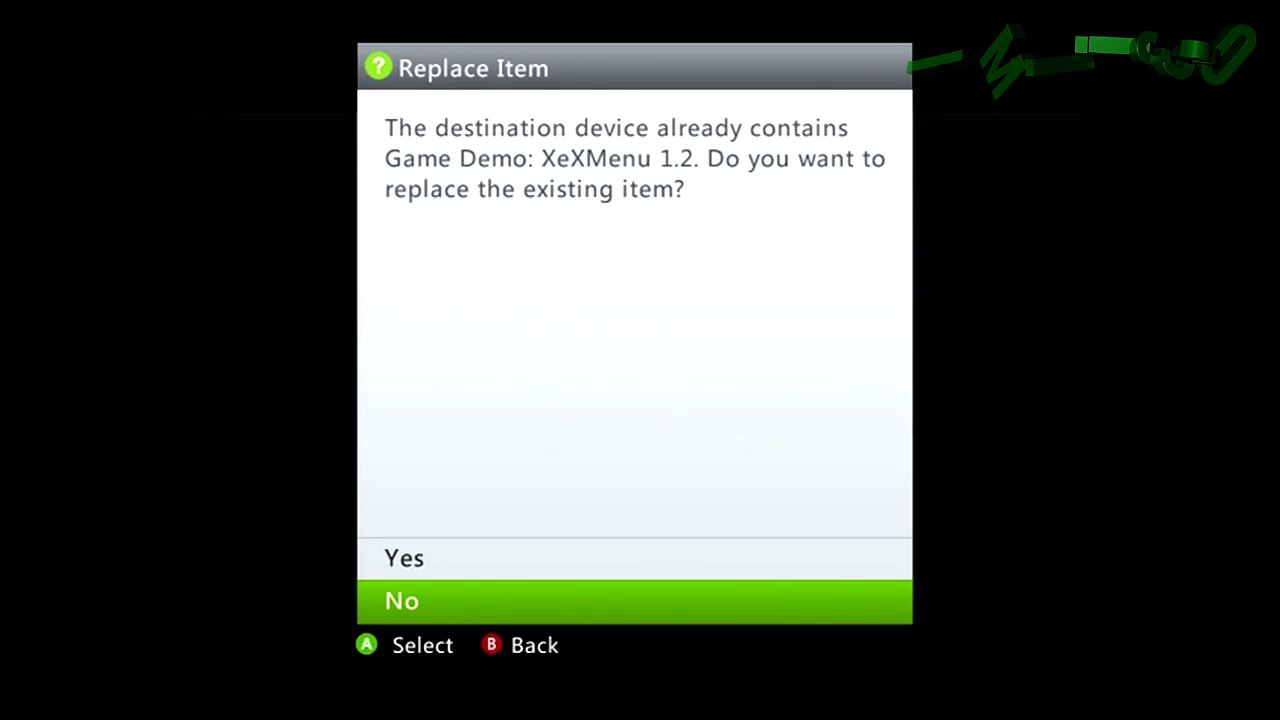
key(Up)
key(Return)
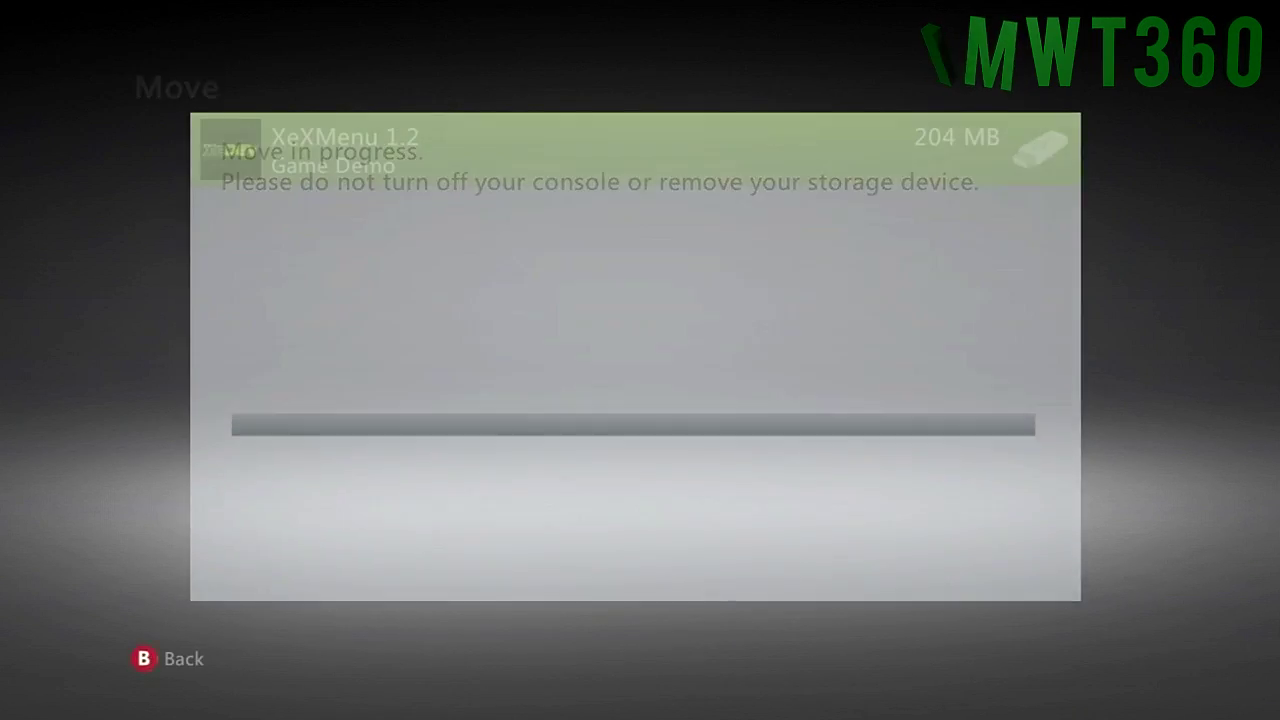
key(Escape)
key(Escape)
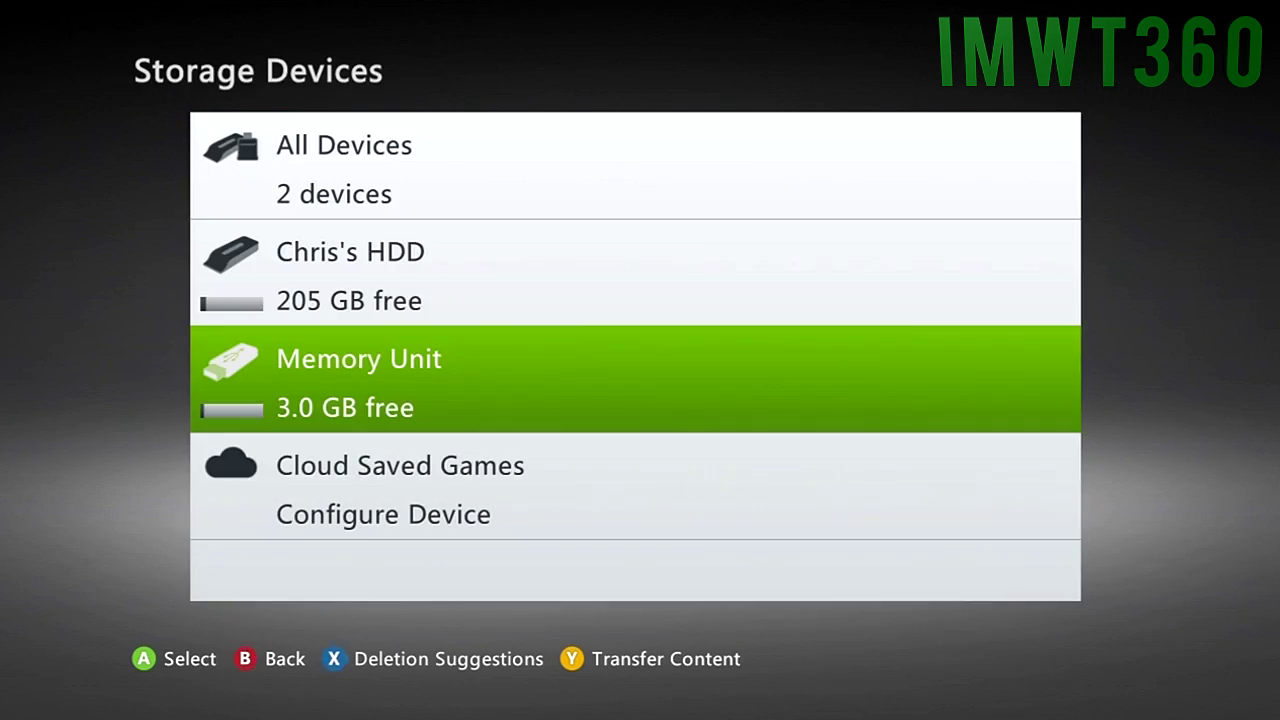
key(Escape)
key(Escape)
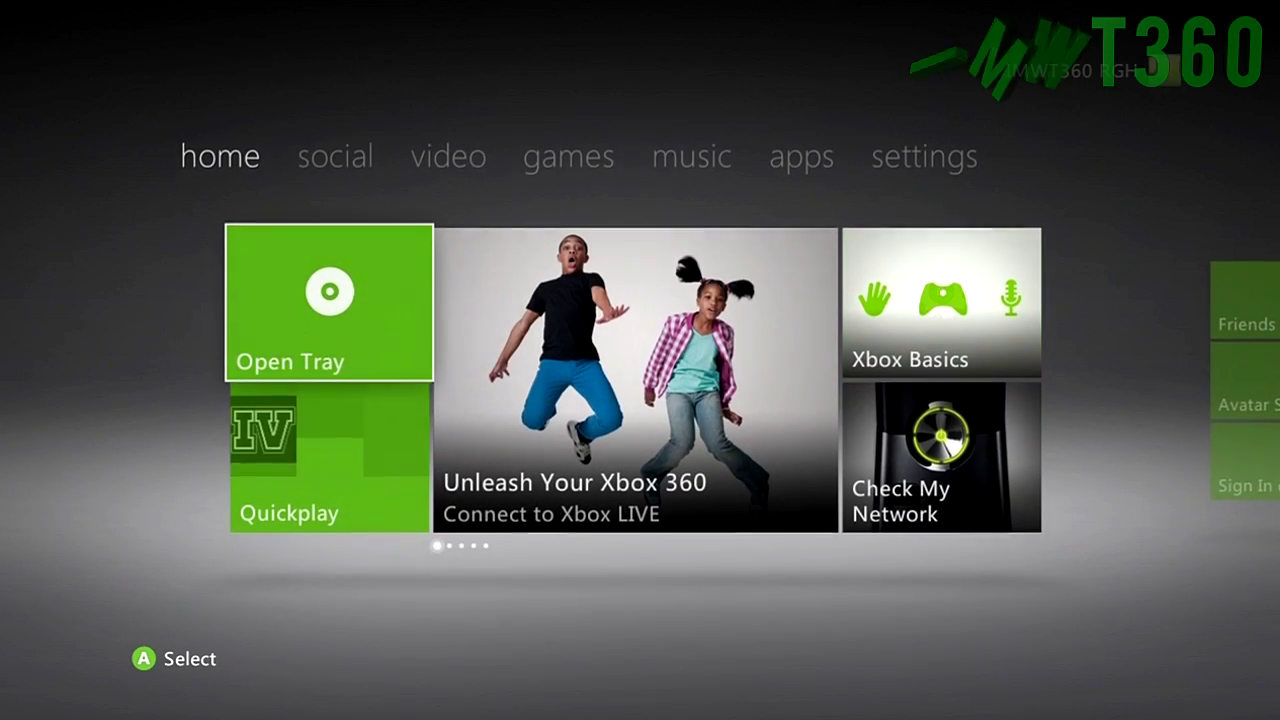
- Open Quickplay, confirm XeXMenu 1.2 appears next to GTA IV, then return to Home
key(Down)
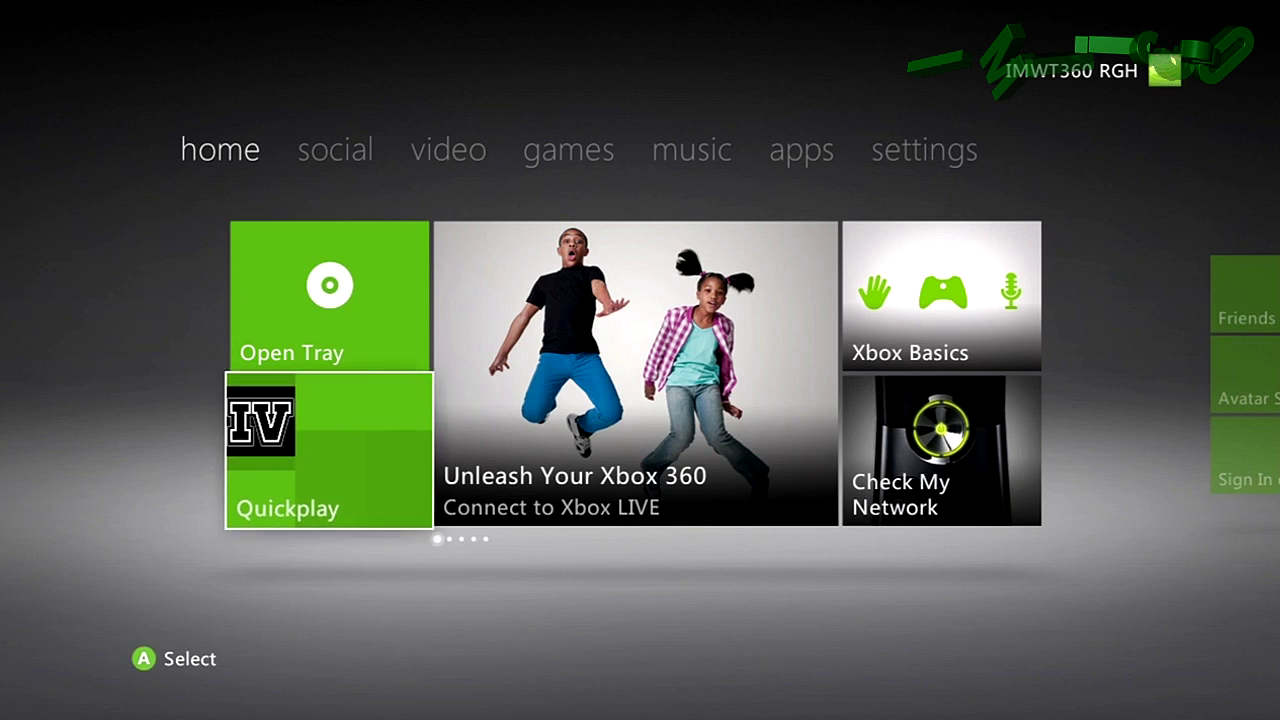
key(Return)
key(Right)
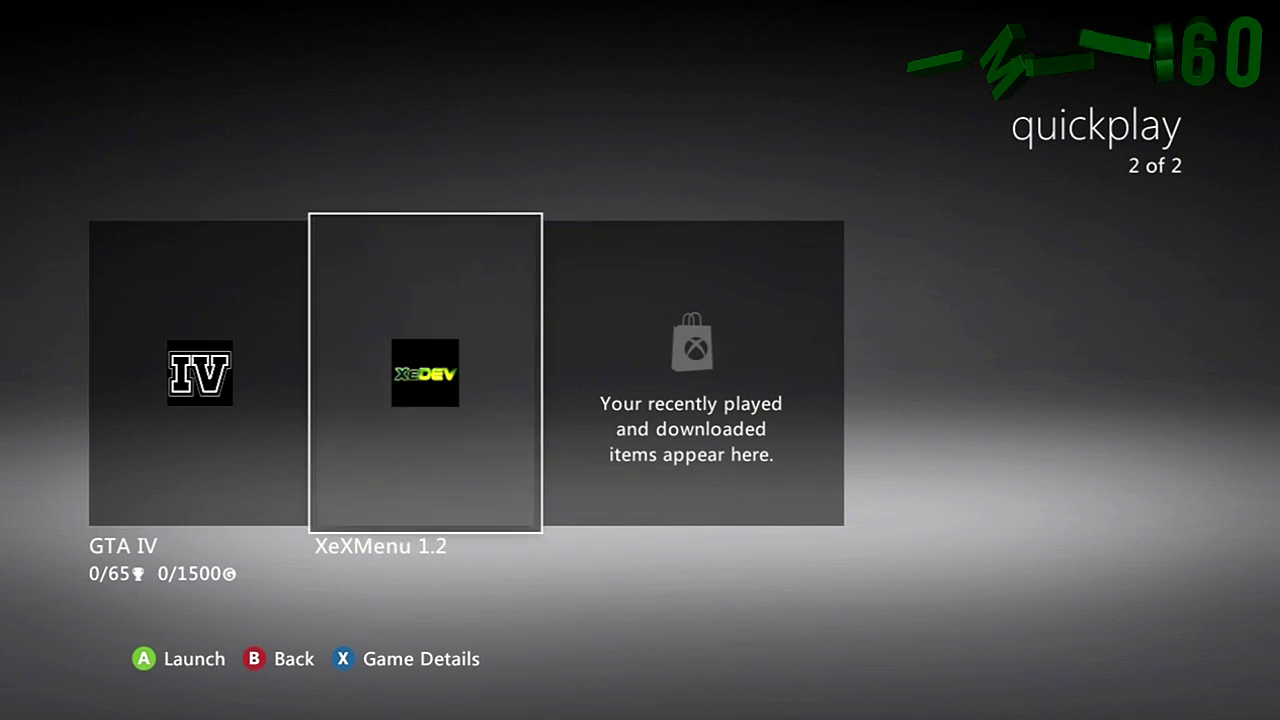
key(Left)
key(Right)
key(Left)
key(Right)
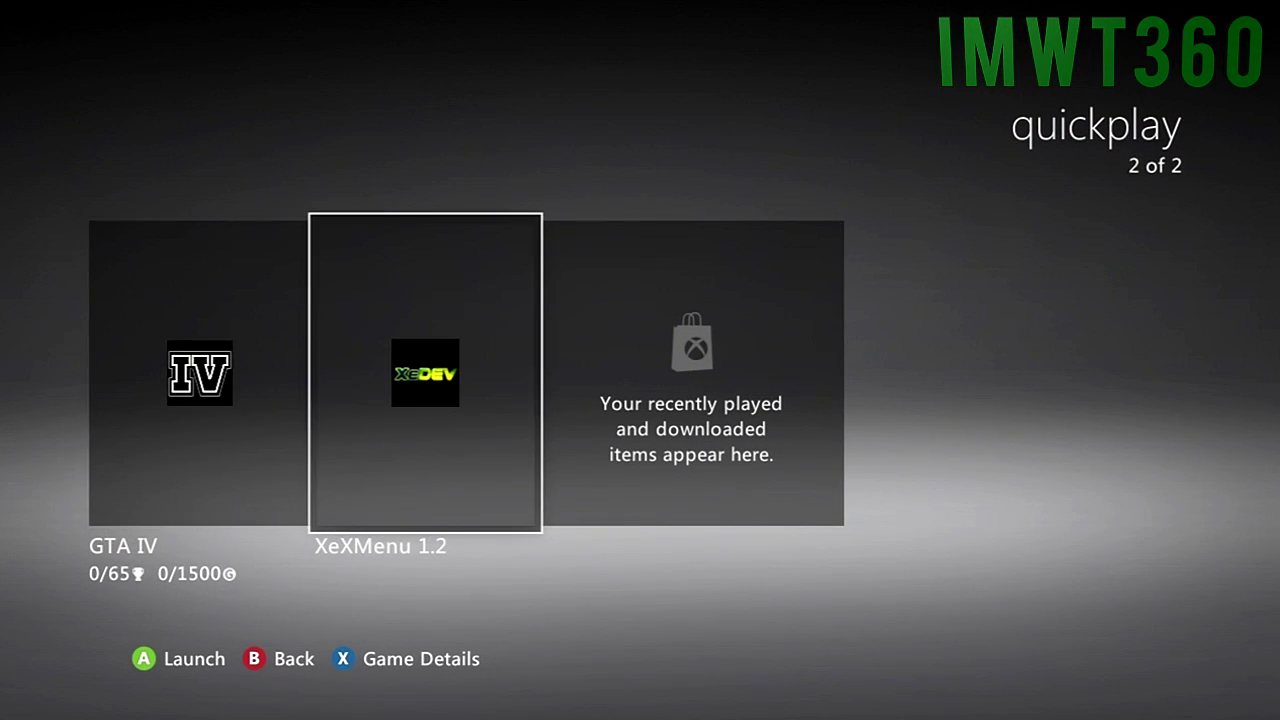
key(Left)
key(Right)
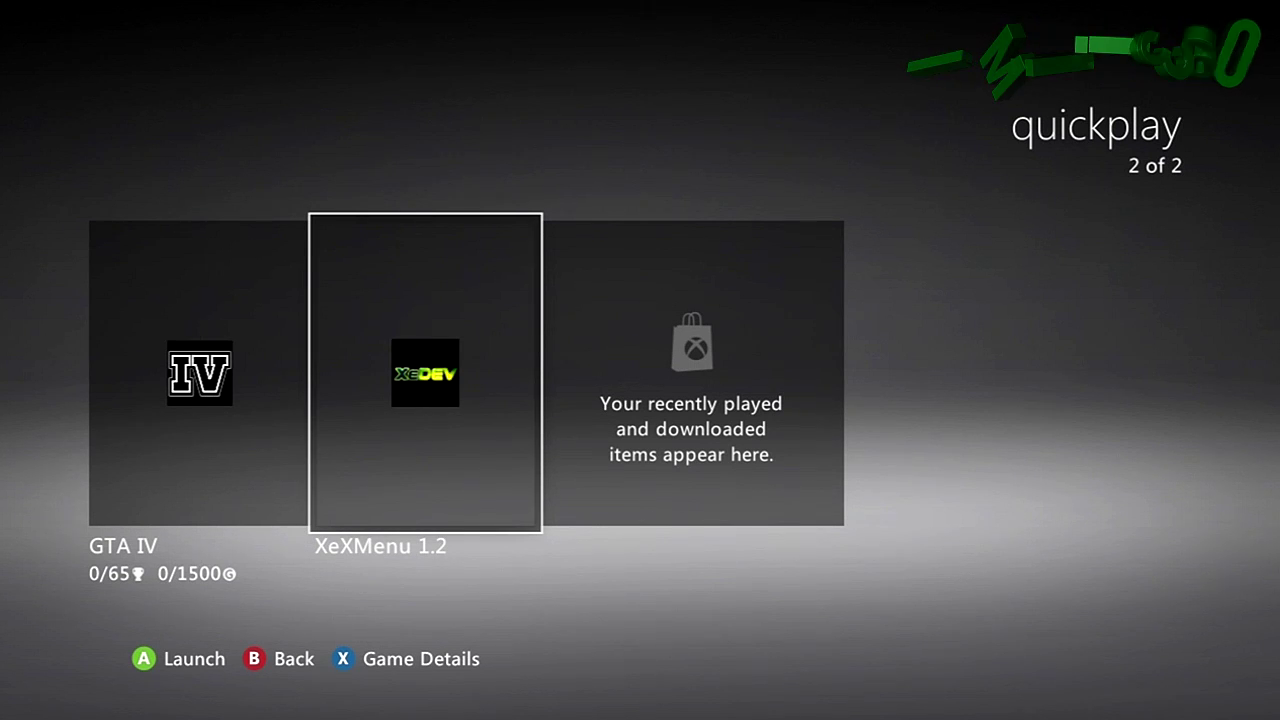
key(Left)
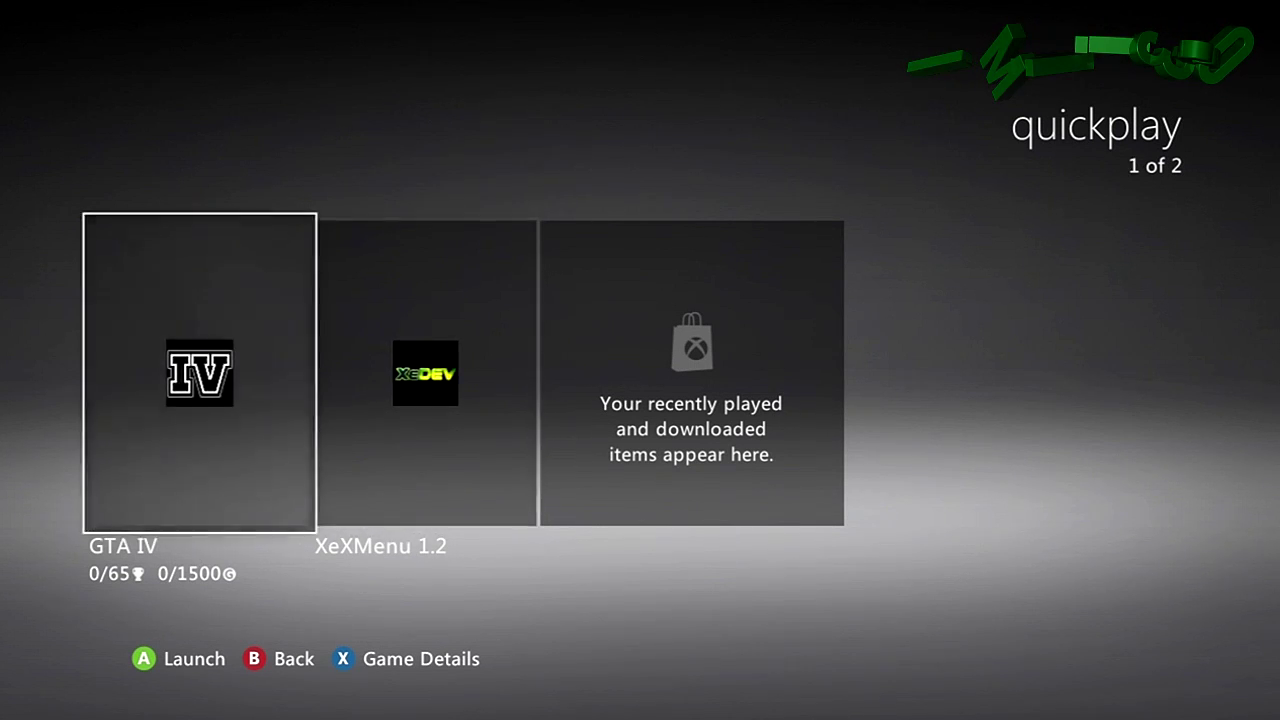
key(Escape)
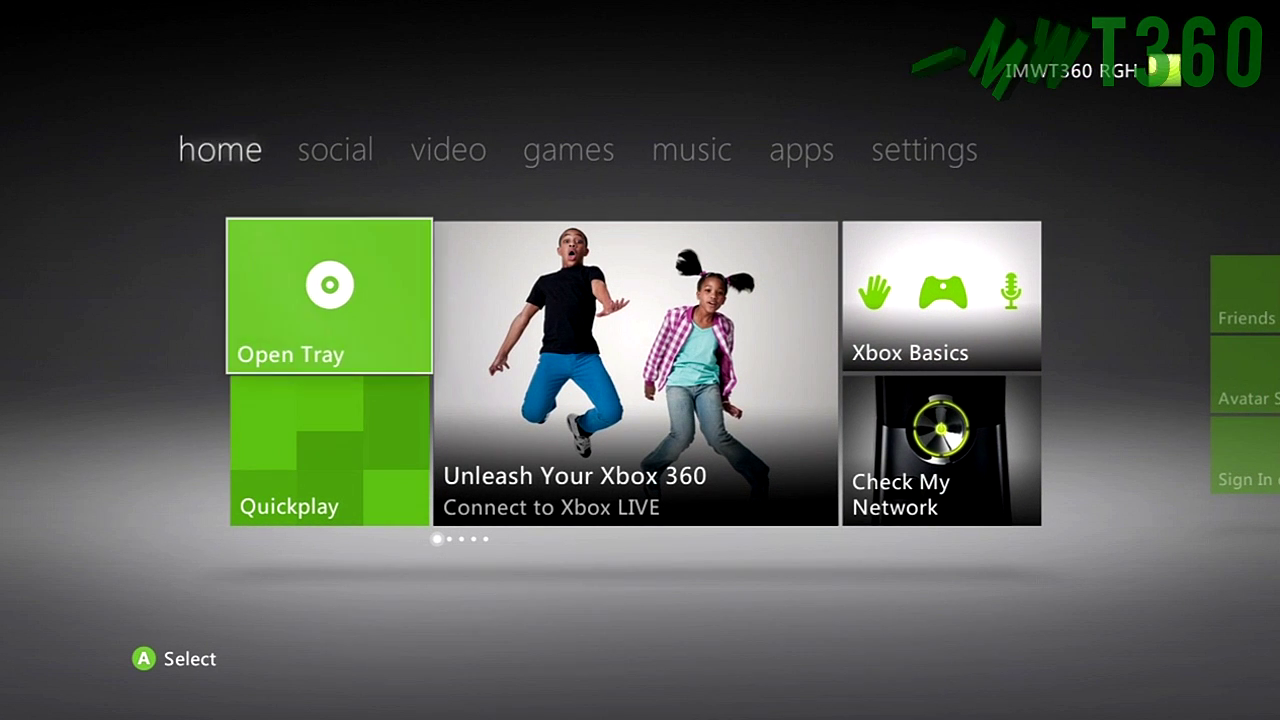